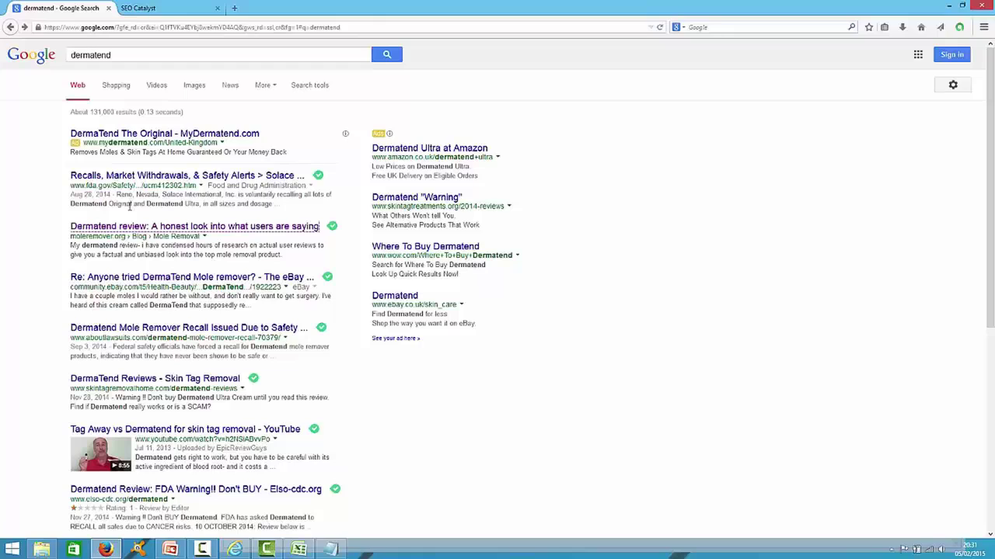
Create a new SEO Catalyst campaign titled "Dermatend".
left_click(159, 9)
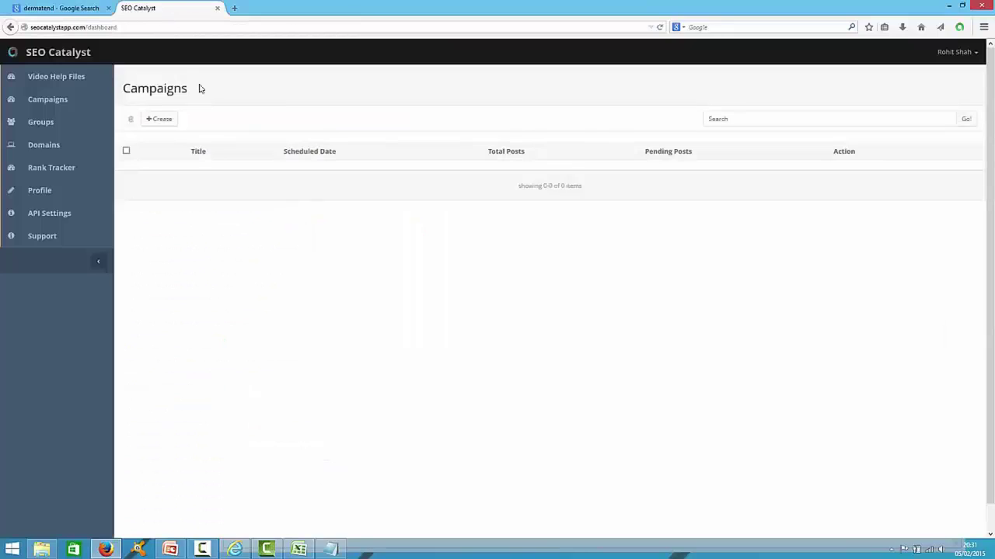
left_click(172, 123)
left_click(372, 105)
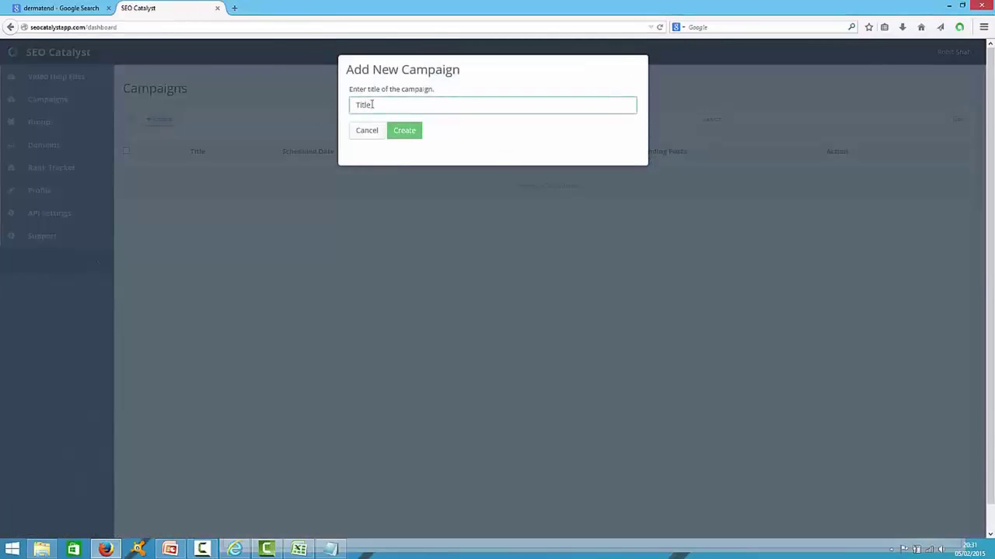
type("Dermatend")
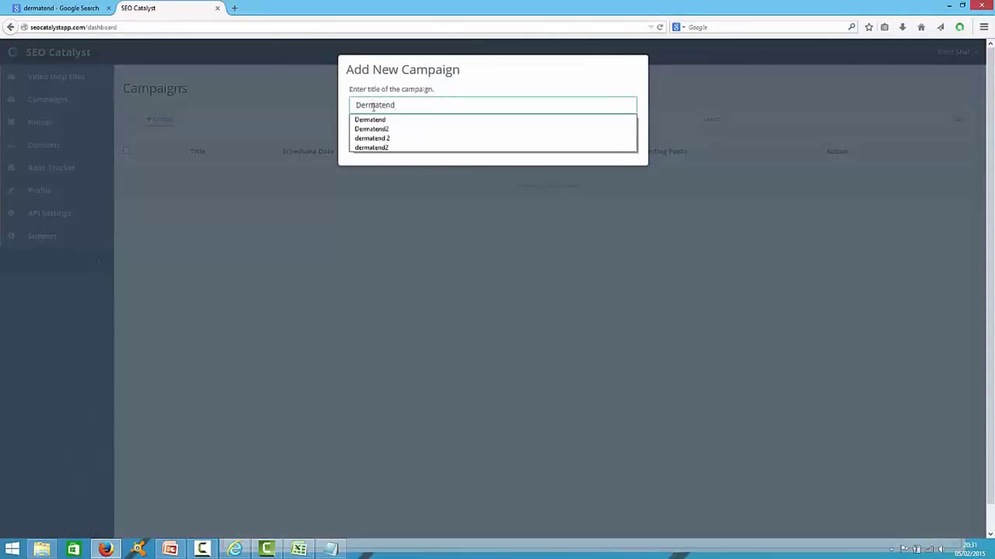
left_click(399, 133)
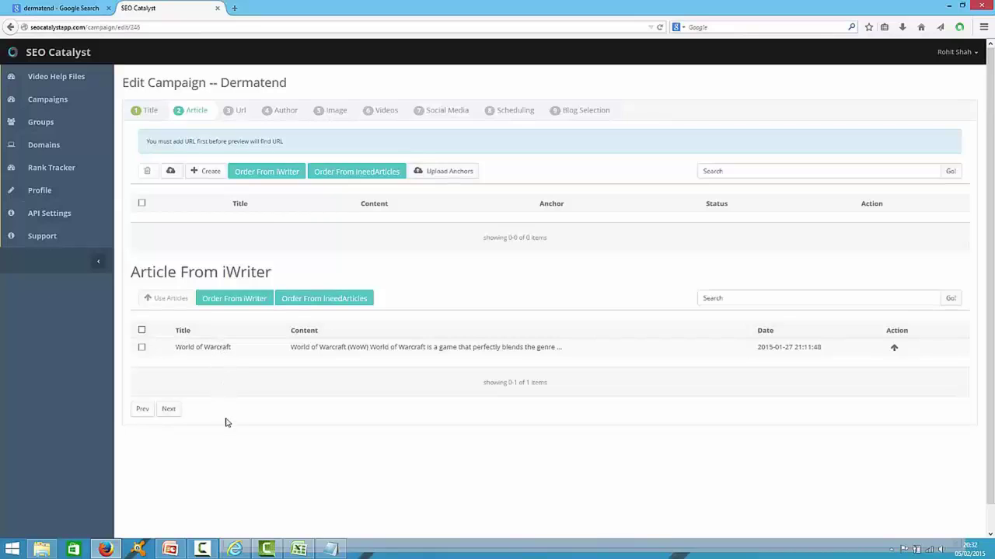
left_click(142, 348)
left_click(142, 347)
Switch to the online stopwatch in Internet Explorer and start the one-minute countdown.
left_click(234, 549)
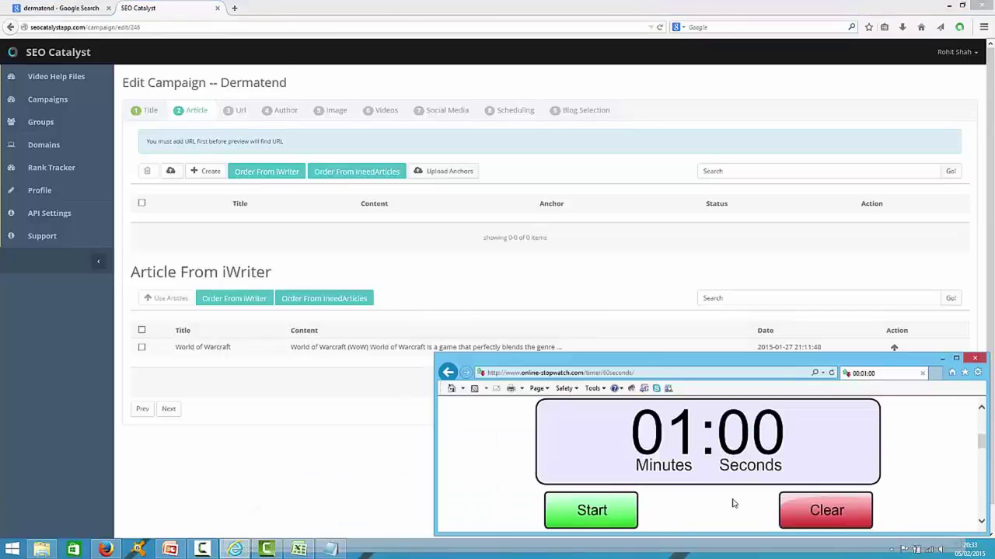
left_click(628, 515)
Upload the 10dermatend zip file as the campaign's articles and the DermatendAnchors text file as its anchors.
left_click(170, 173)
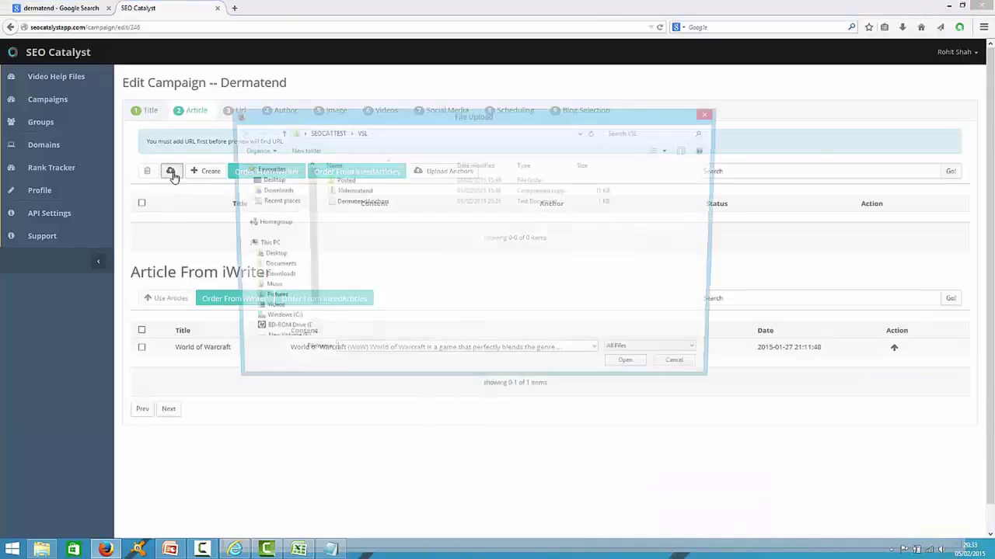
left_click(350, 192)
left_click(635, 369)
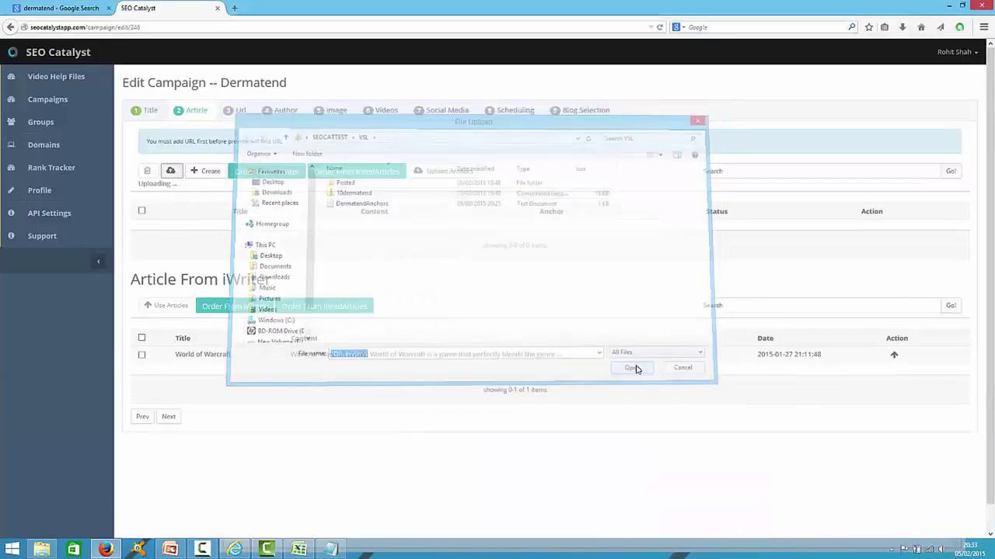
left_click(460, 175)
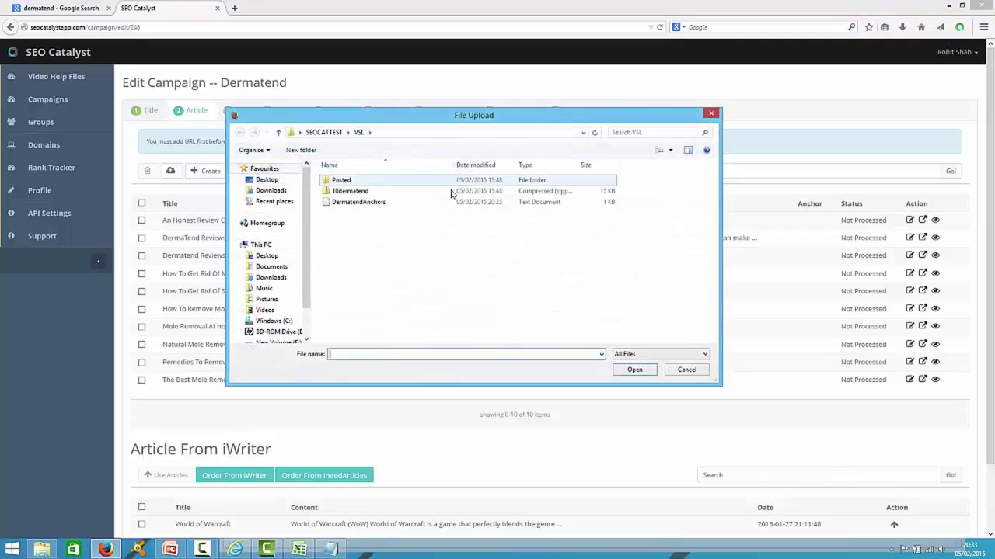
left_click(373, 203)
left_click(636, 370)
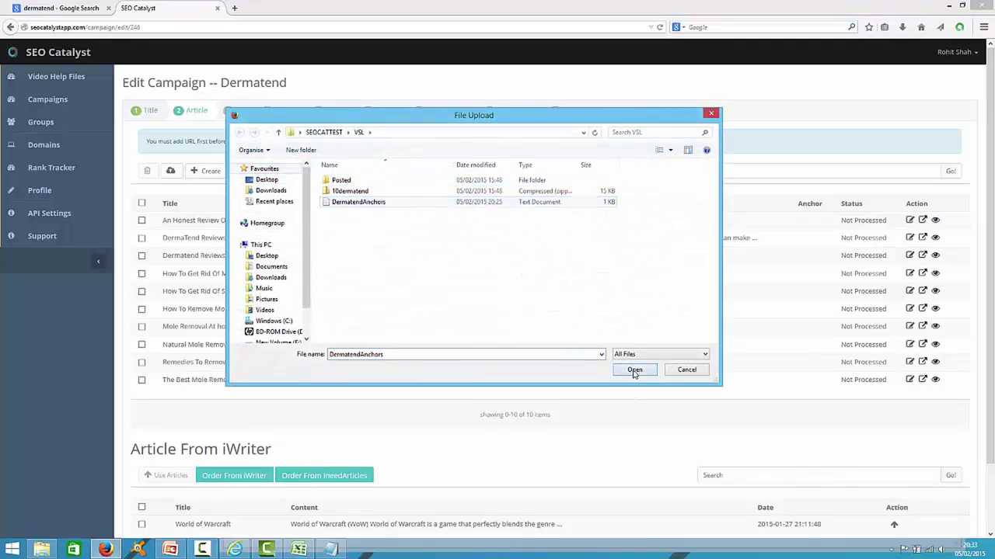
left_click(247, 116)
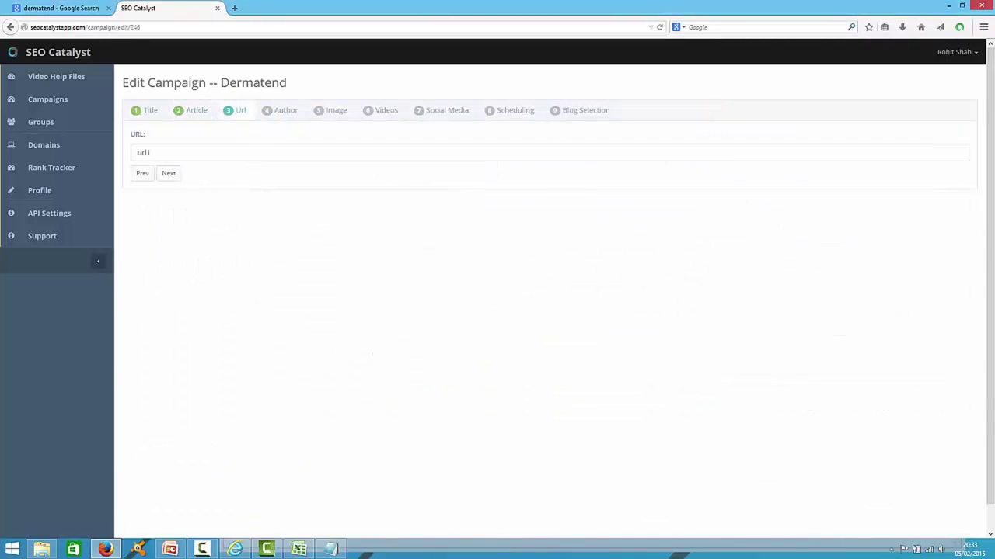
left_click(330, 550)
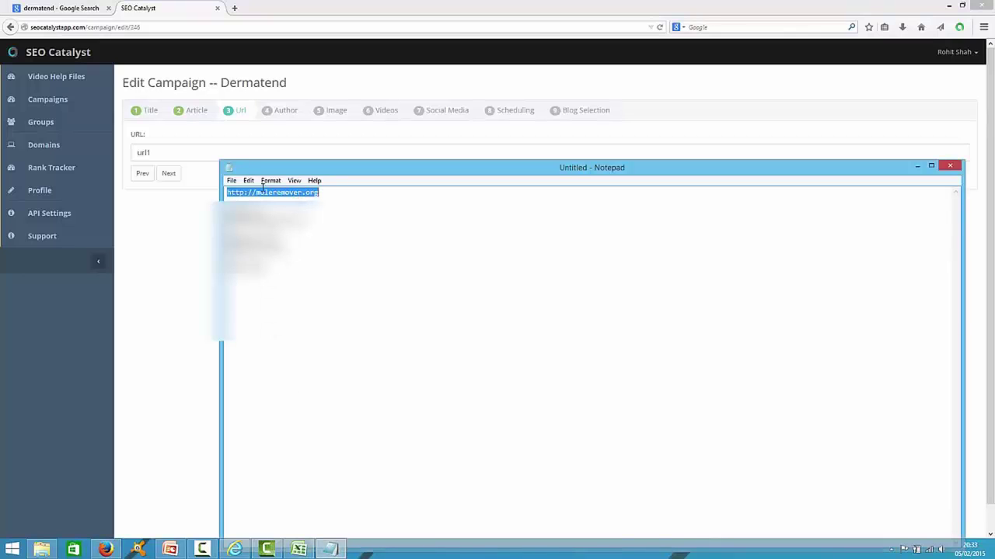
left_click(227, 156)
type("http://moleremover.org")
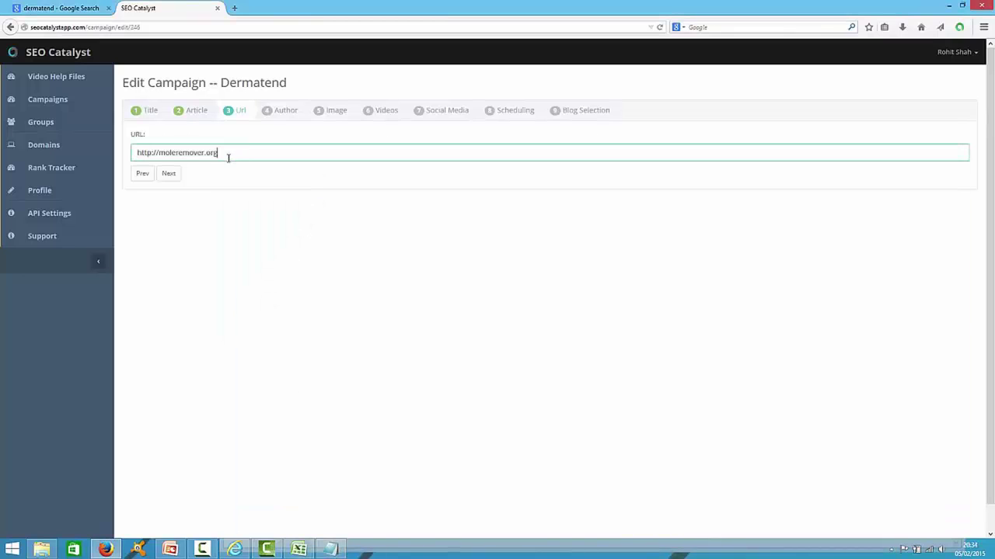
left_click(170, 173)
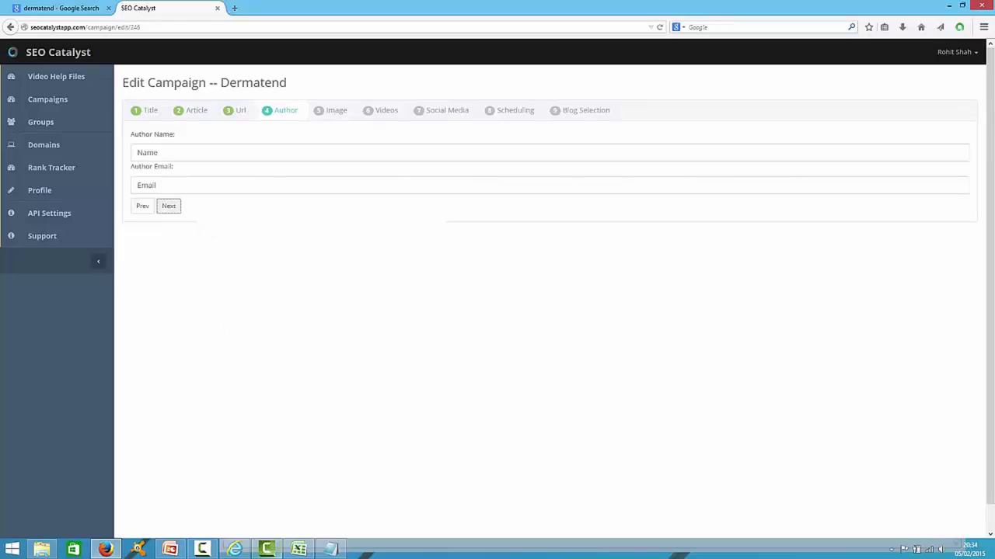
Fill in the author's name and email from the Notepad notes and continue to the image settings.
left_click(330, 549)
left_click(294, 203)
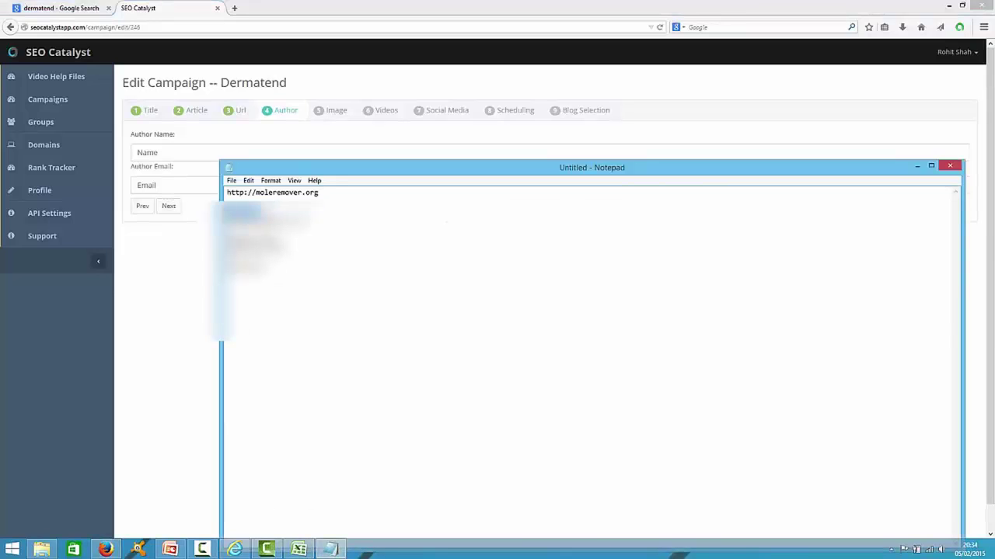
left_click(181, 157)
type("Johnny G")
left_click(181, 182)
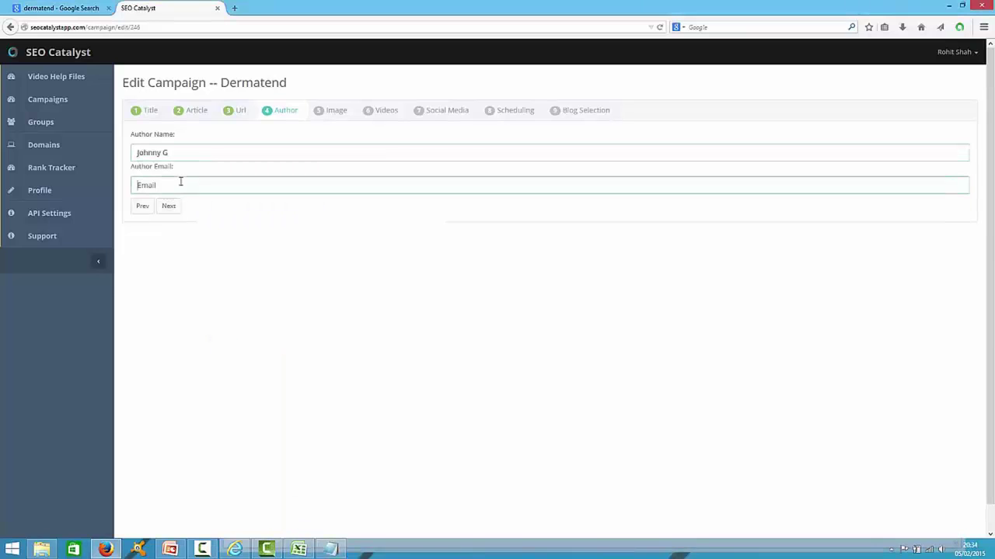
left_click(330, 550)
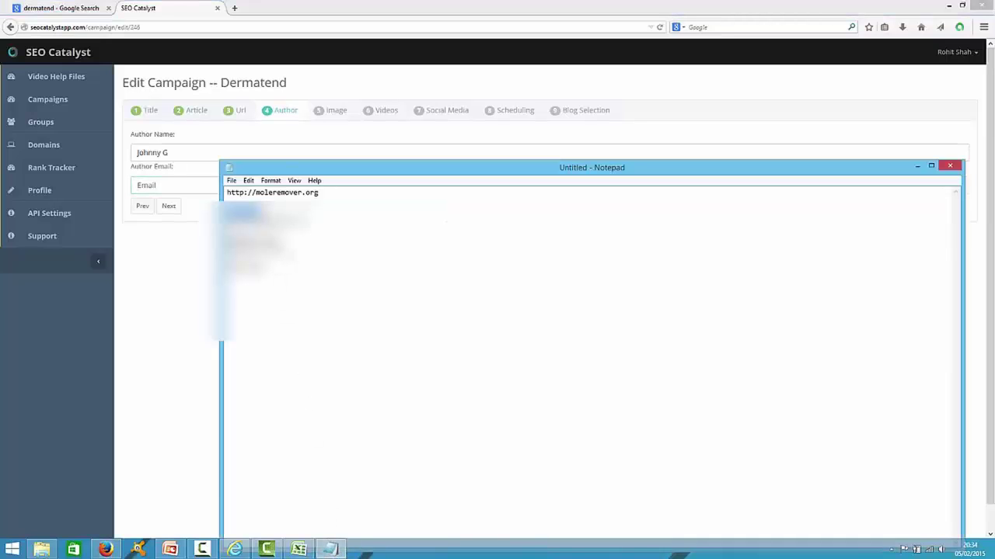
left_click(173, 182)
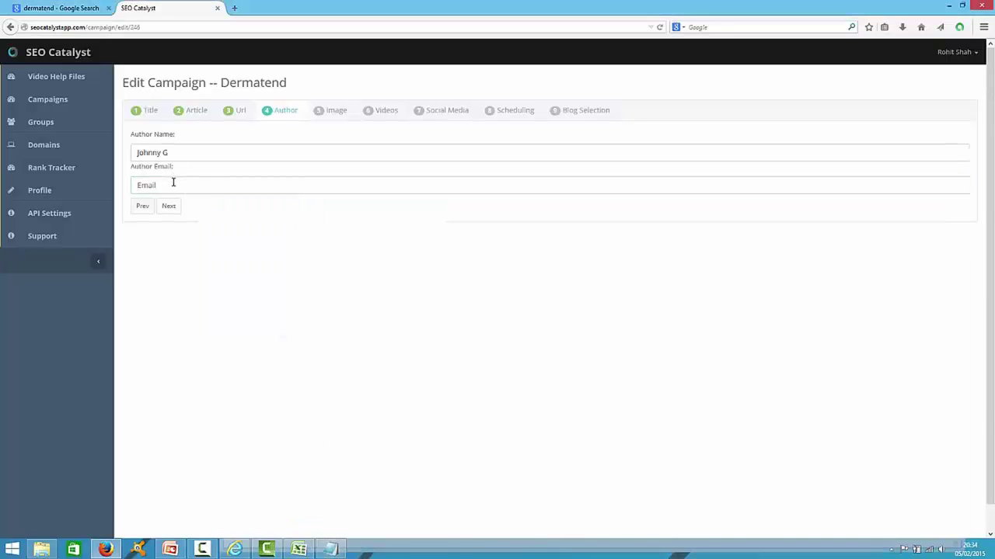
left_click(175, 208)
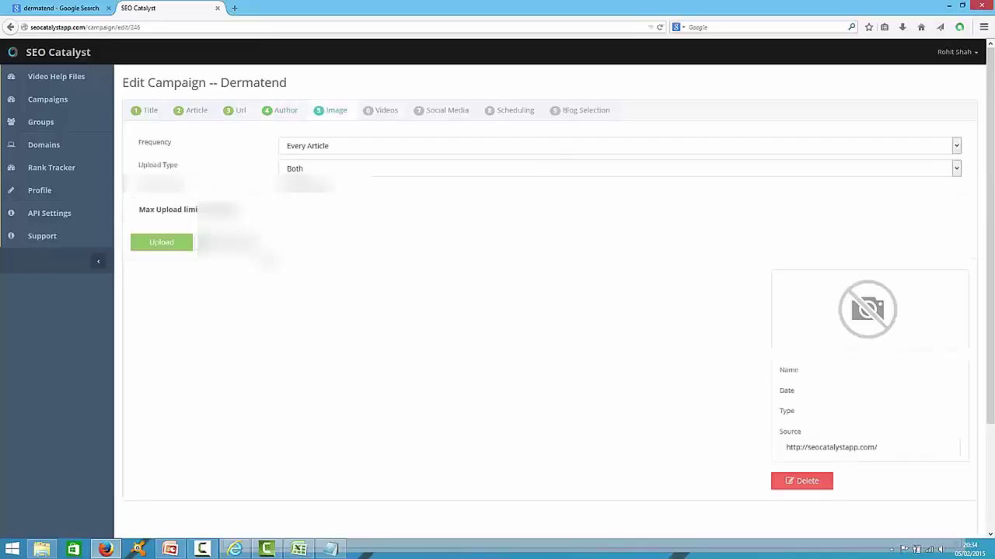
Pause the running countdown in Internet Explorer and return to the campaign's image settings.
left_click(234, 550)
left_click(592, 510)
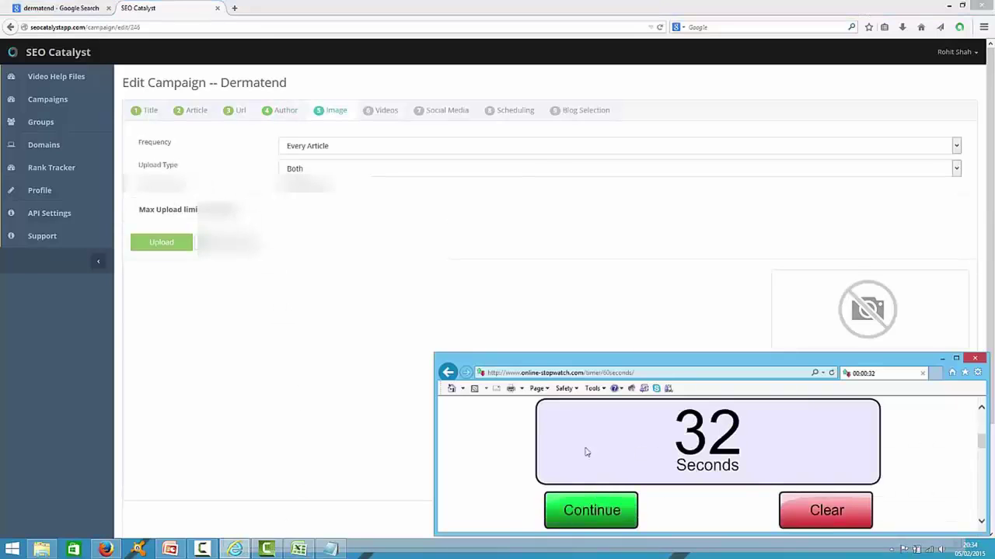
left_click(400, 306)
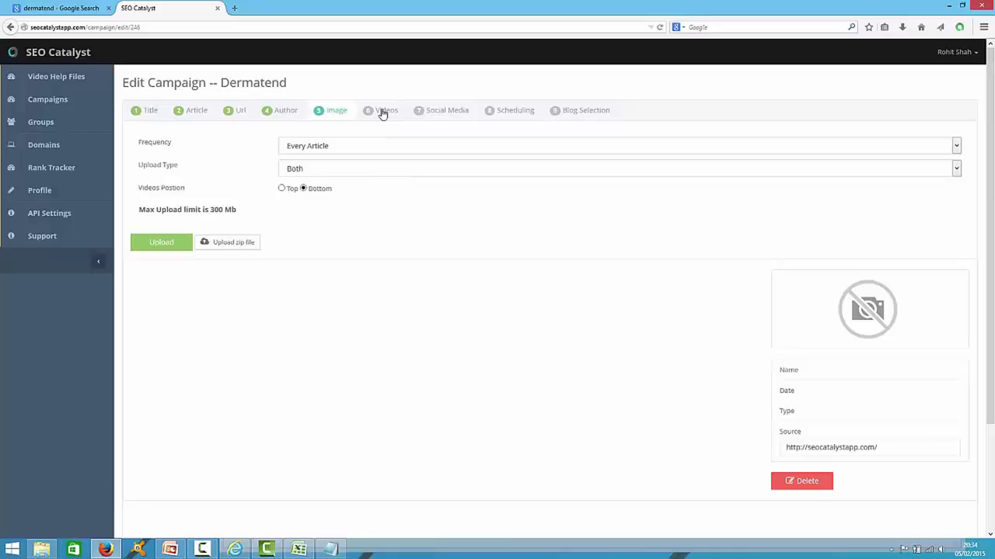
Set the image frequency to Alternate Article and keep the upload type as Both.
left_click(952, 150)
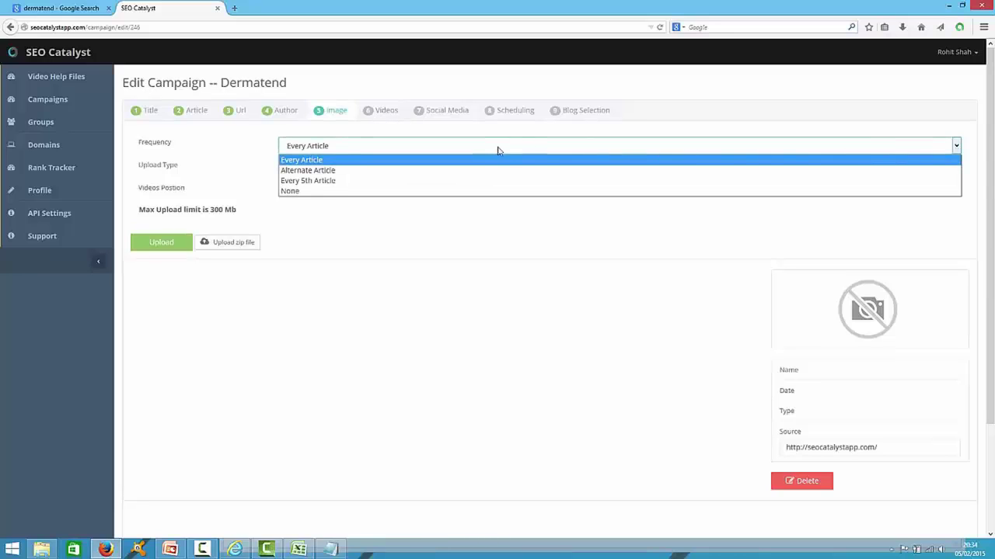
left_click(365, 172)
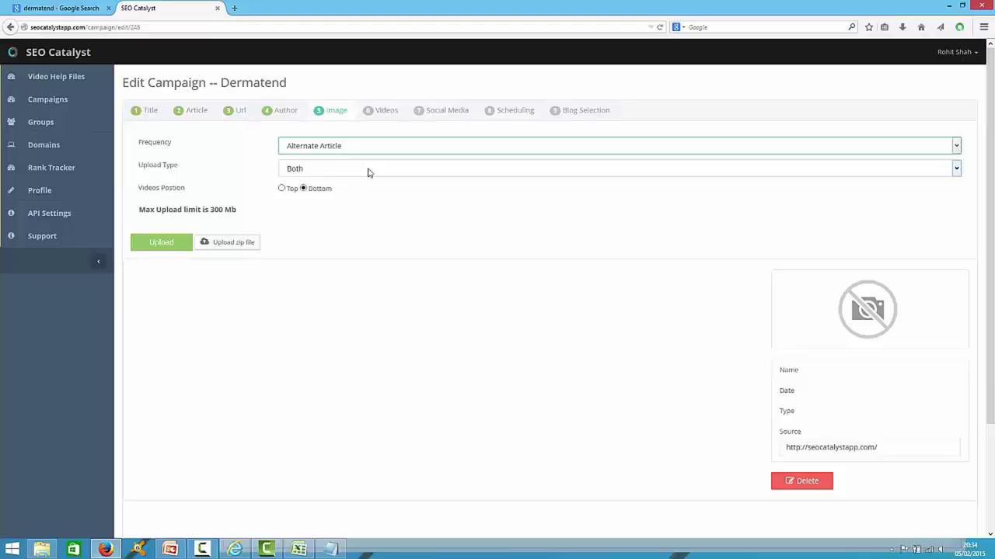
left_click(957, 172)
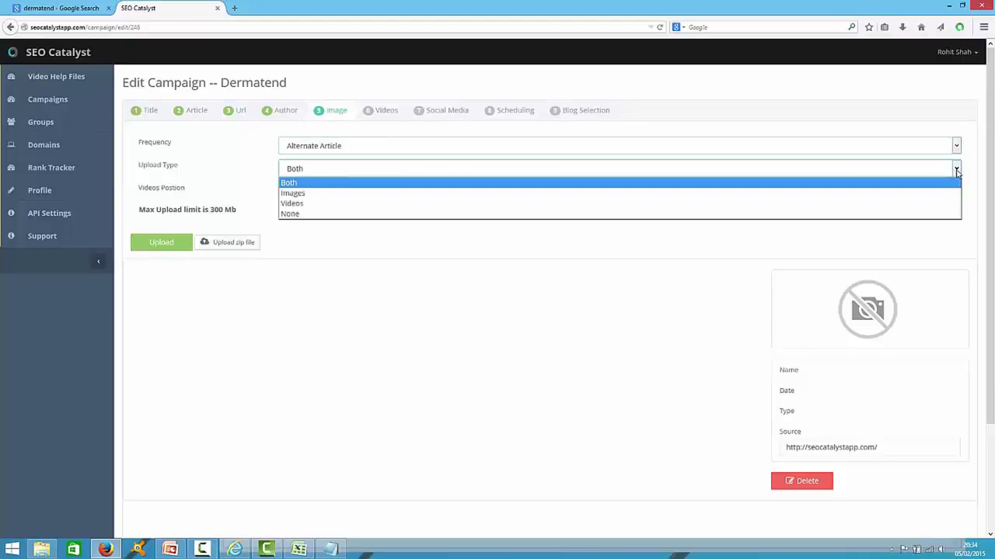
left_click(466, 185)
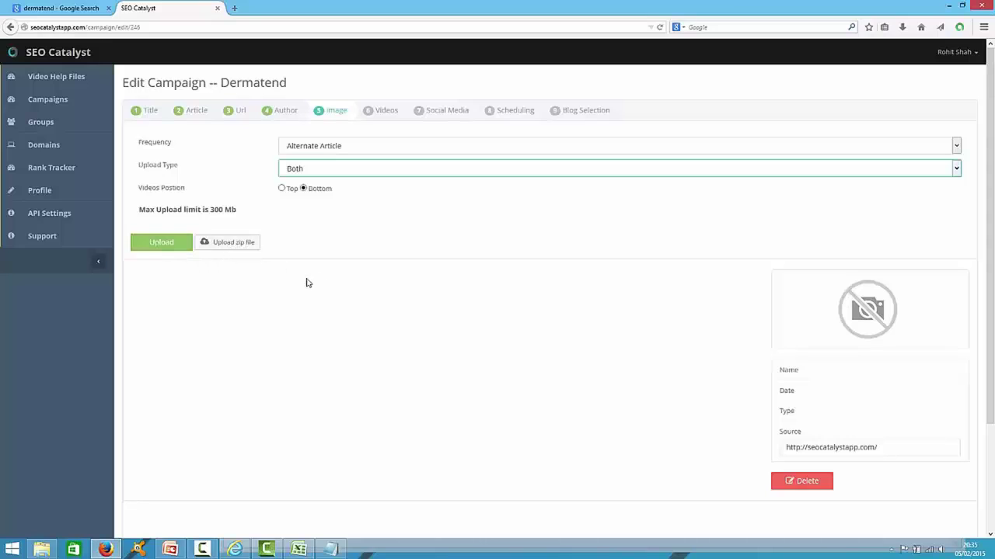
Search the Flickr gallery for "beautiful skin", copied from the Notepad notes, and view the resulting images.
scroll(303, 288, "down", 3)
left_click(226, 446)
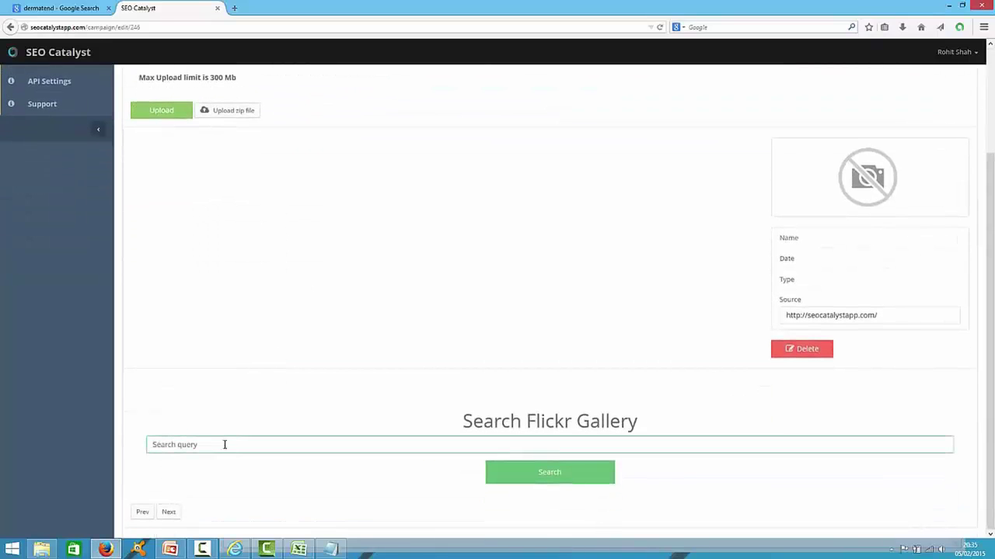
left_click(330, 549)
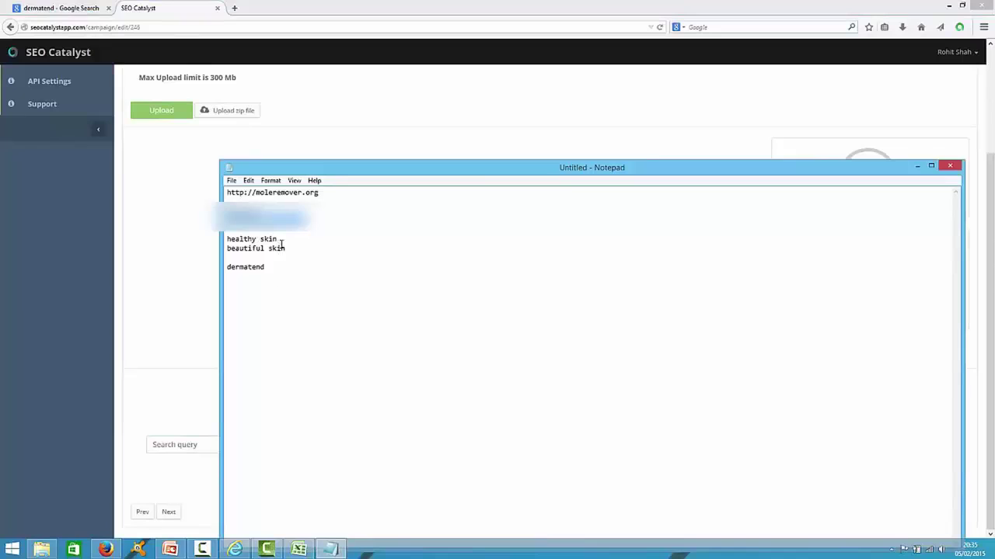
left_click_drag(285, 247, 226, 249)
key("ctrl+c")
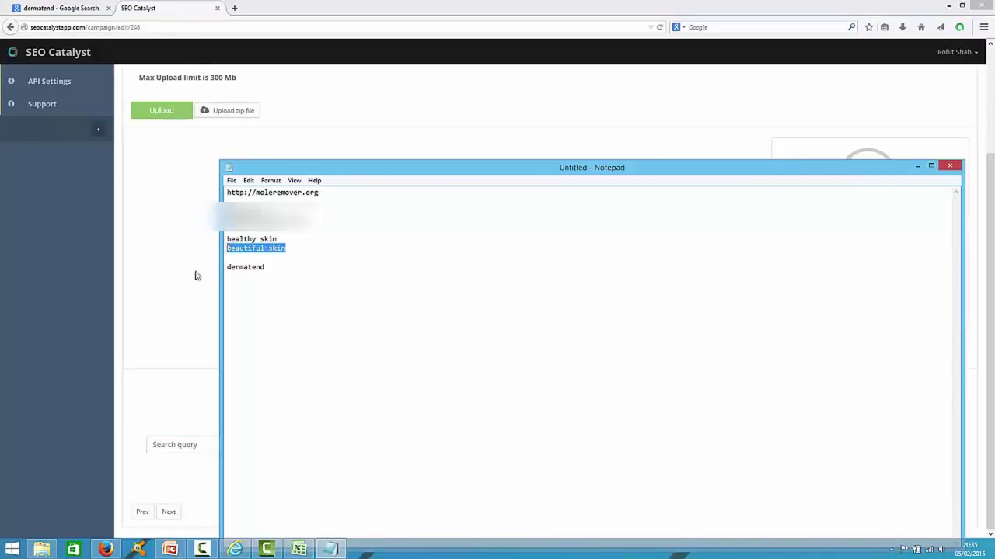
left_click(196, 275)
left_click(218, 447)
key("ctrl+v")
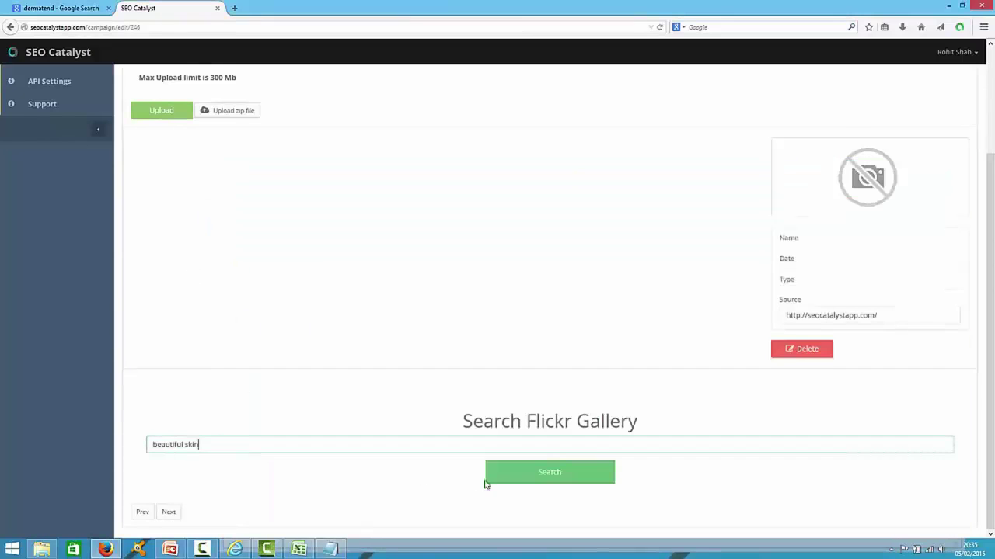
left_click(501, 478)
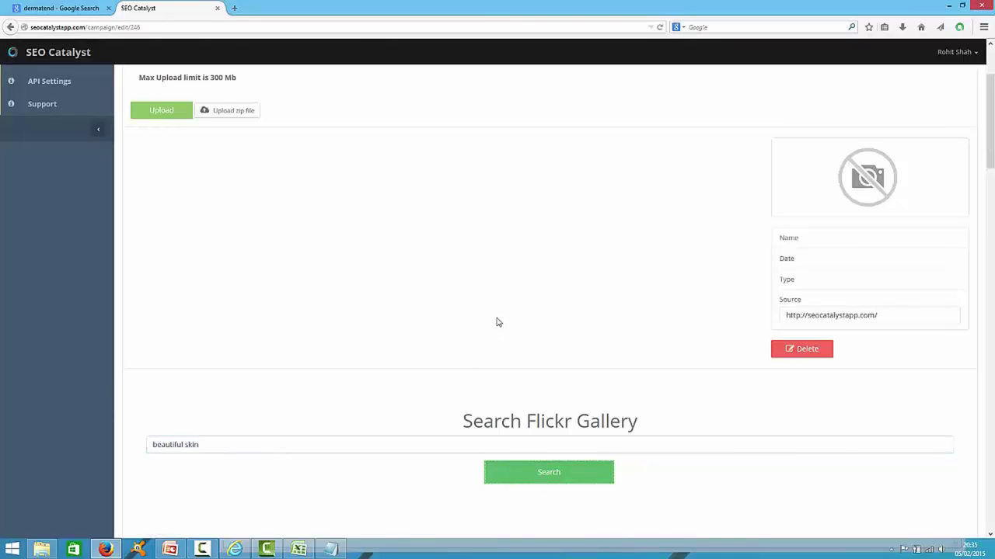
scroll(489, 315, "down", 2)
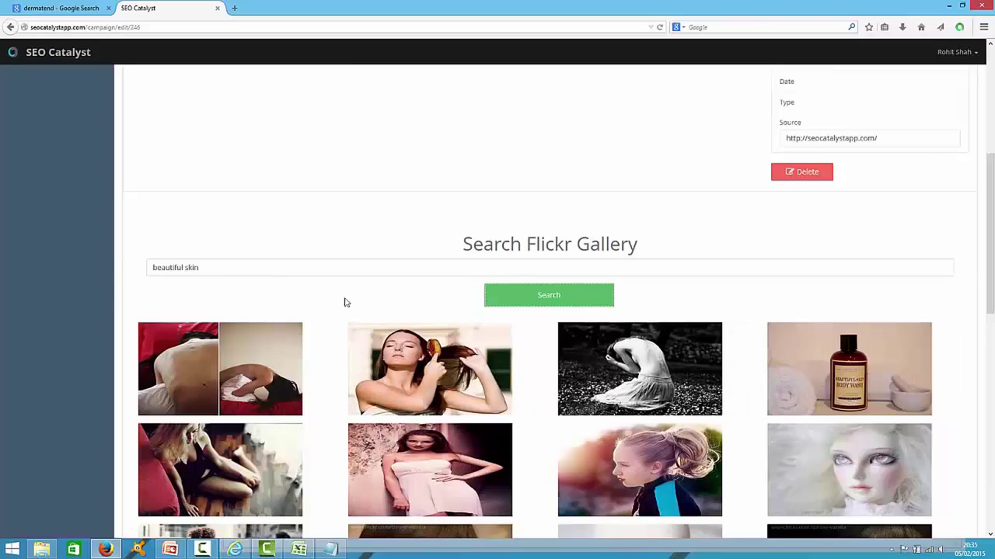
Search the Flickr gallery for "muscle gain weight" instead and look through the resulting images.
left_click_drag(206, 267, 151, 269)
key("BackSpace")
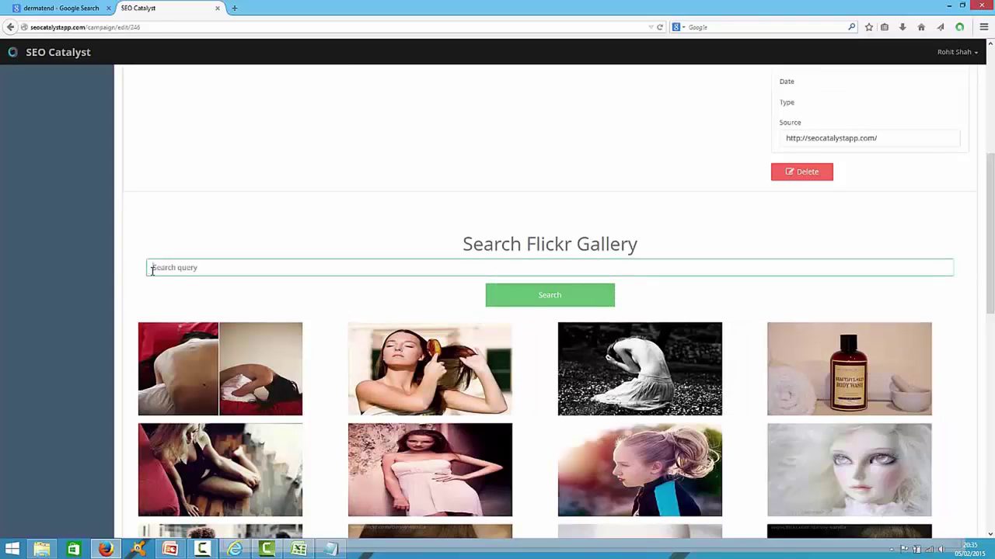
type("nu")
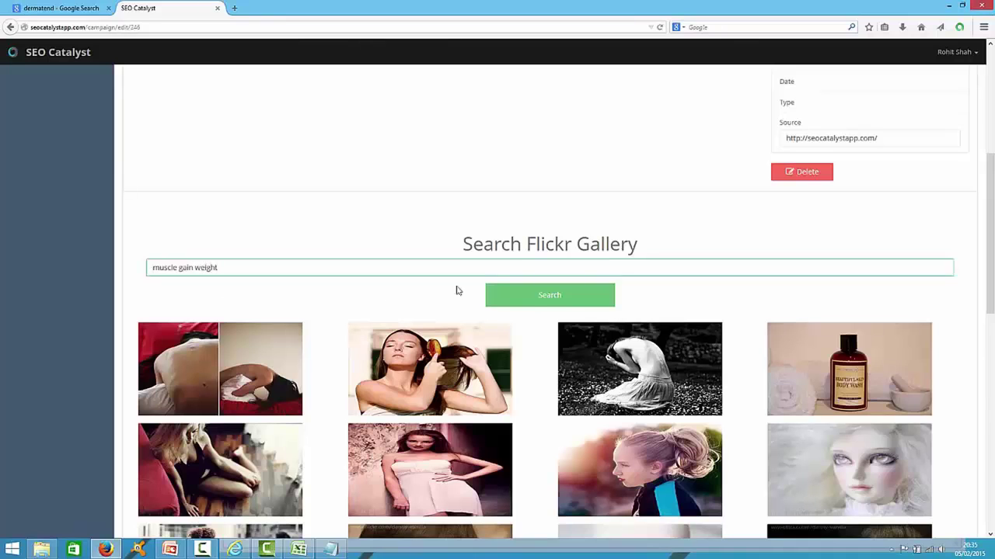
left_click(539, 301)
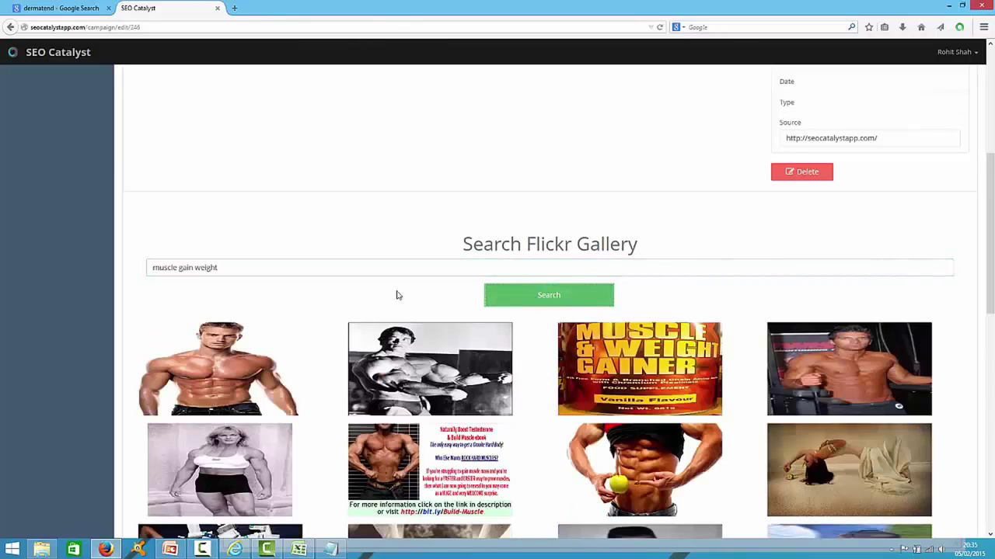
scroll(723, 362, "down", 3)
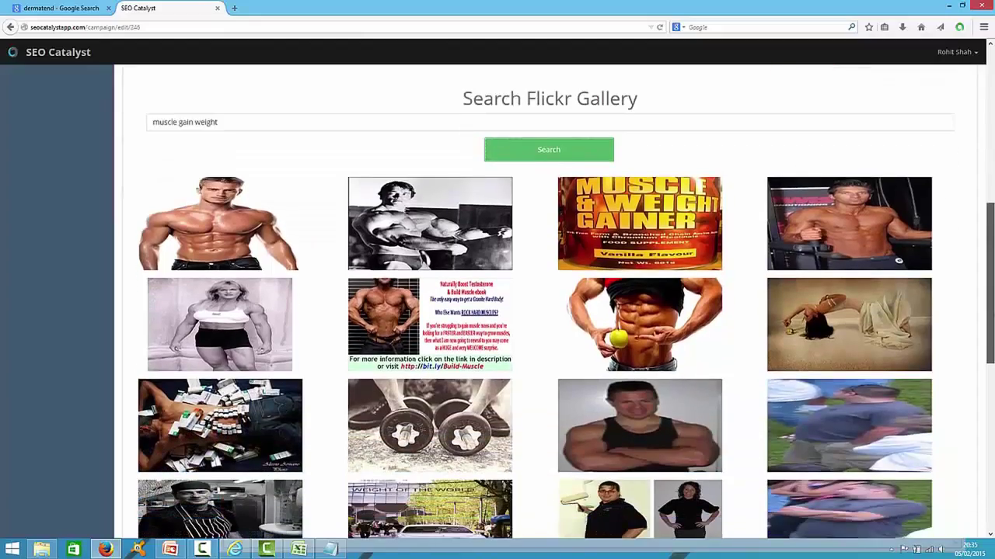
left_click_drag(991, 309, 992, 229)
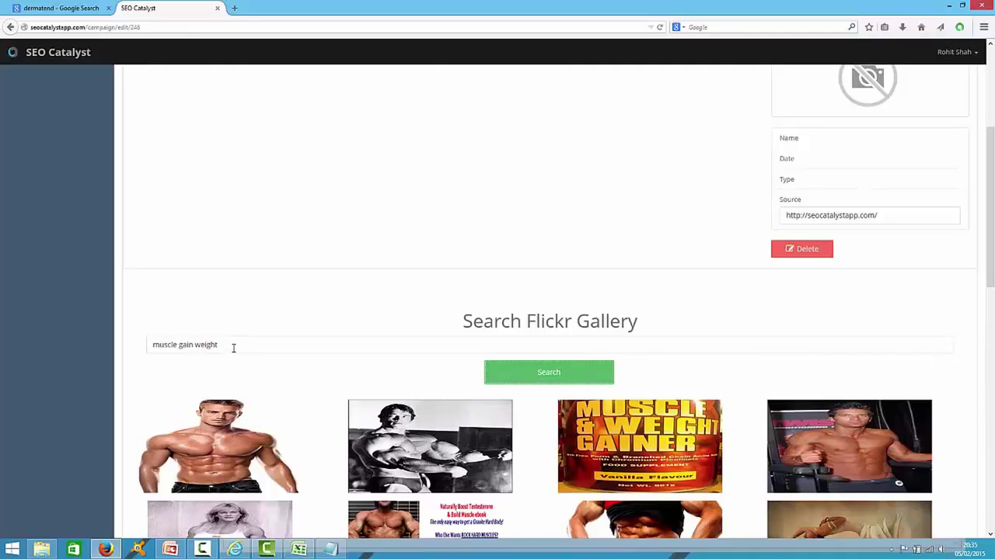
Replace the Flickr gallery search term with "beautiful skin" and run the search.
left_click_drag(233, 348, 124, 344)
key("BackSpace")
type("beautiful skin")
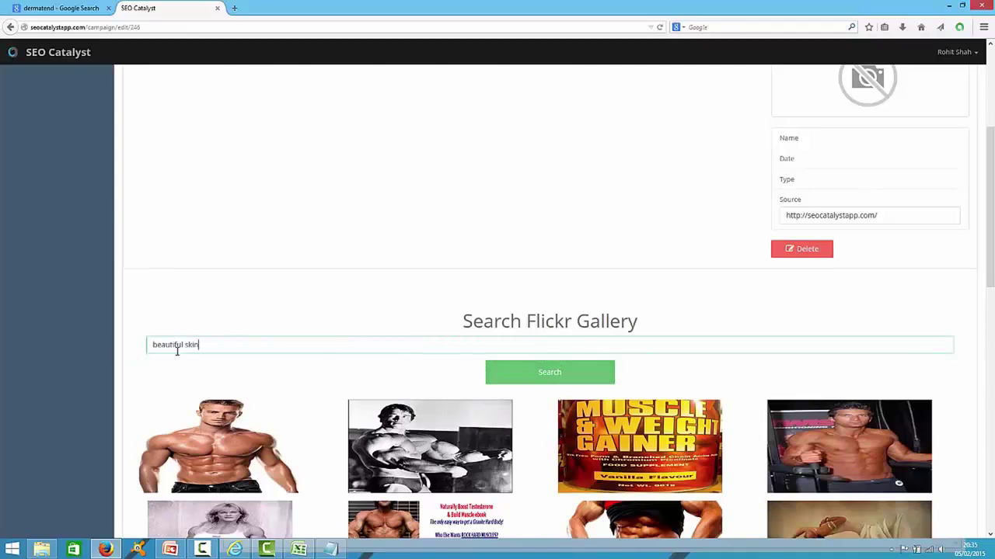
left_click(559, 374)
Add five women's photos from the Flickr results to the campaign: the first two results, the hair-brushing, lying-down and braided-hair images.
scroll(579, 330, "down", 2)
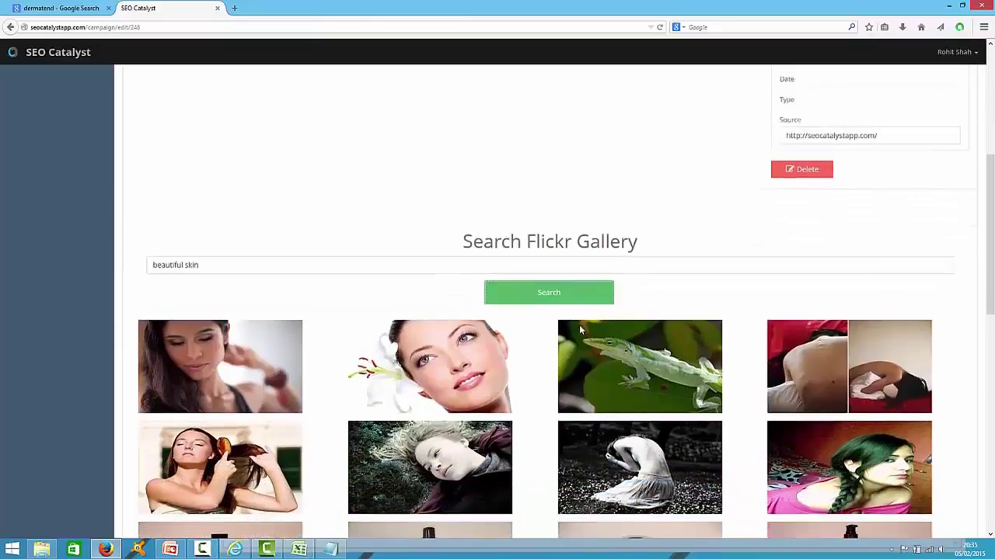
scroll(580, 331, "down", 3)
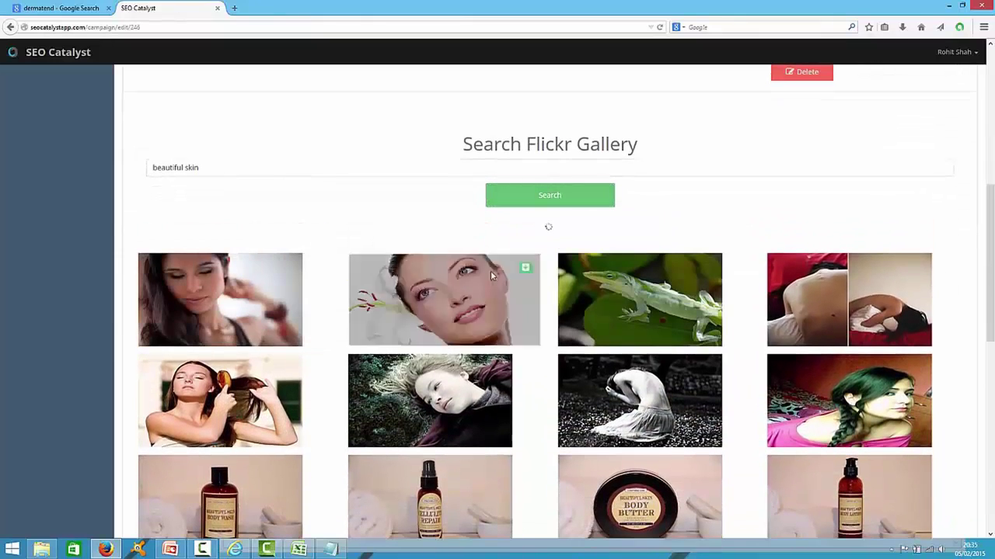
left_click(522, 242)
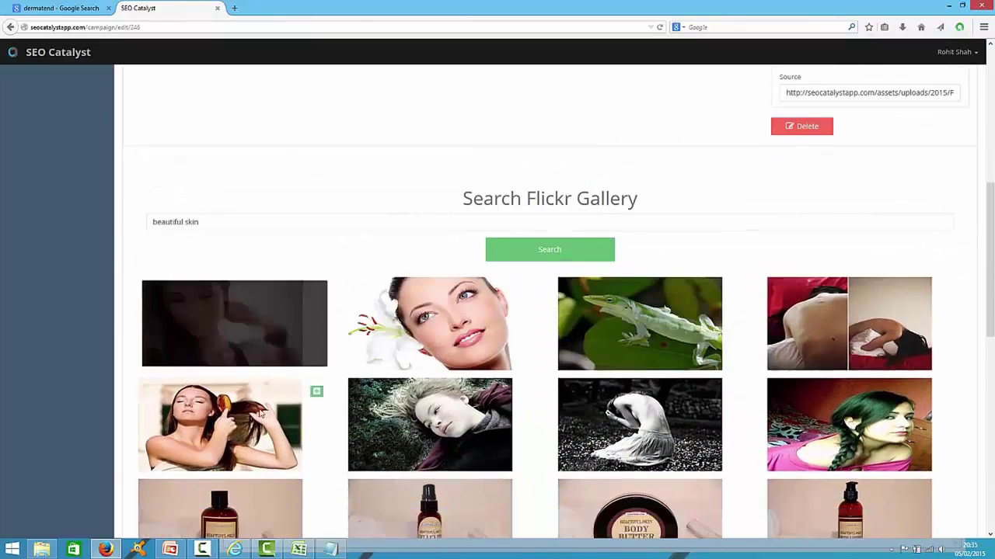
scroll(528, 410, "down", 2)
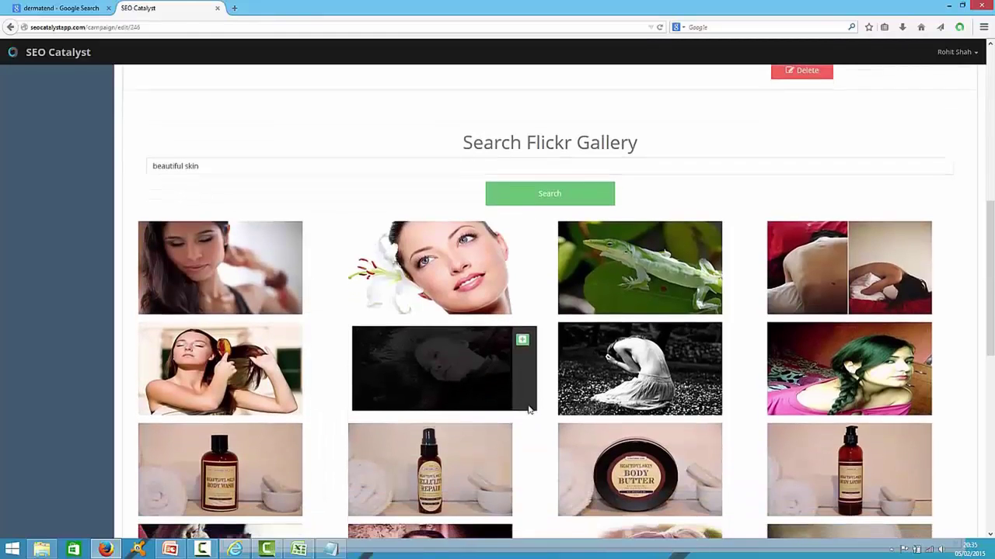
left_click(522, 340)
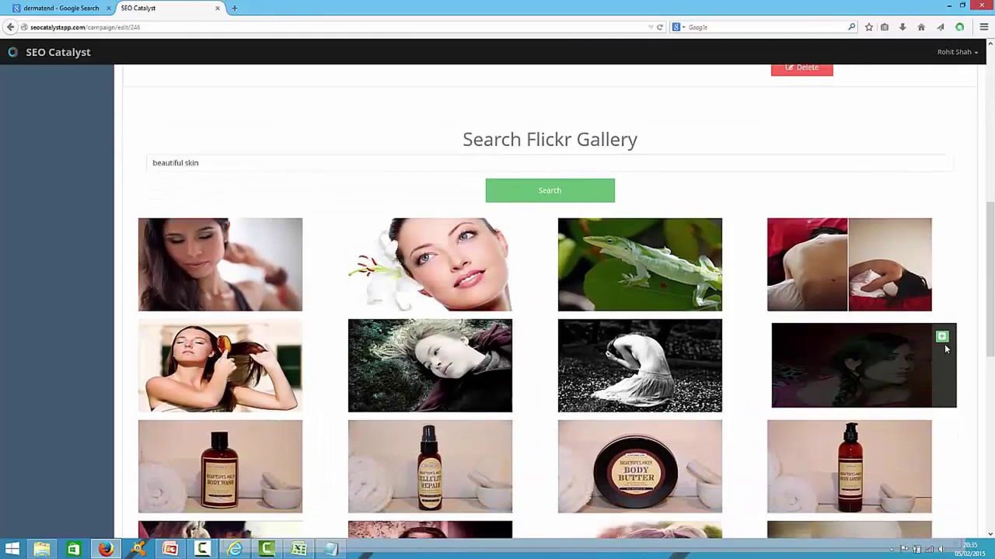
left_click(942, 338)
scroll(755, 321, "up", 5)
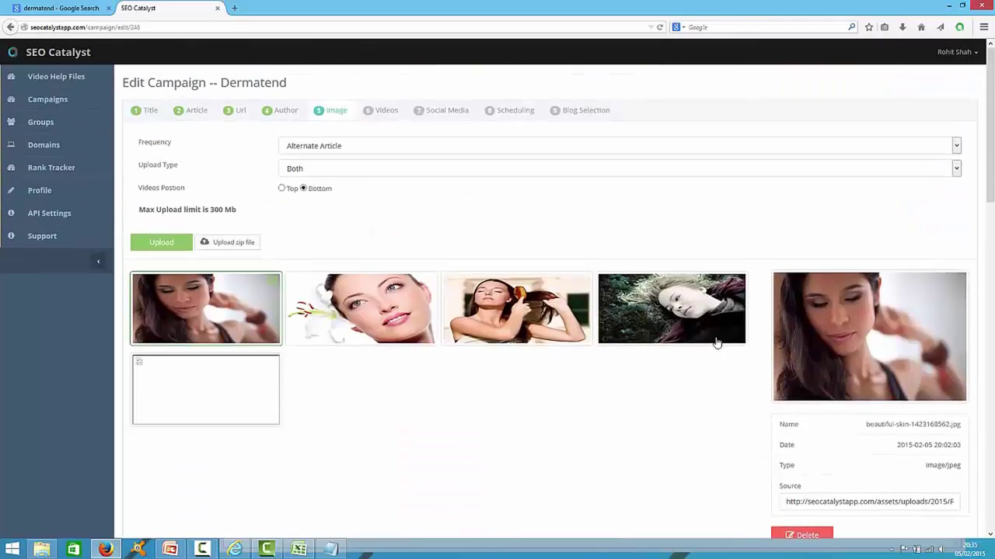
Resume the paused countdown in Internet Explorer and open the campaign's video settings in Firefox.
left_click(234, 549)
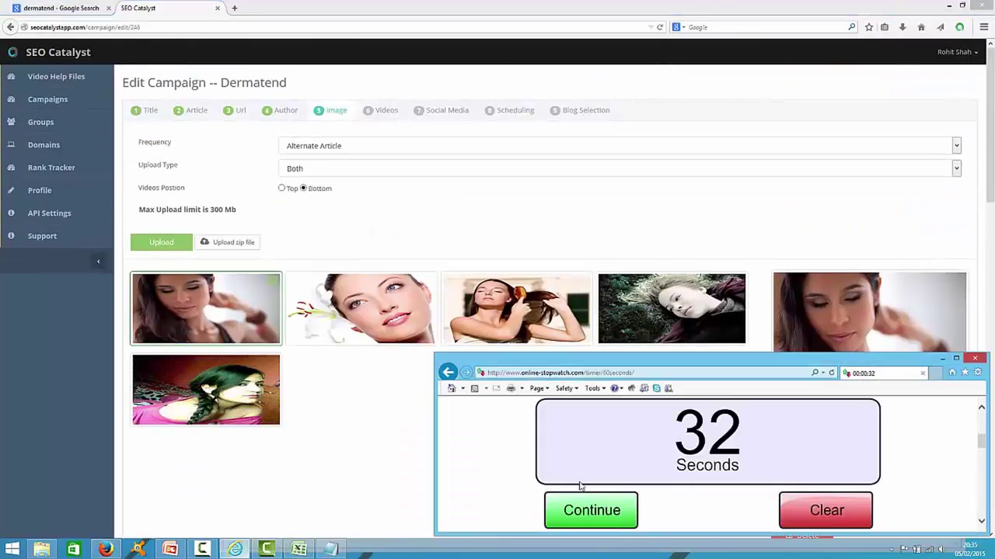
left_click(591, 513)
left_click(386, 110)
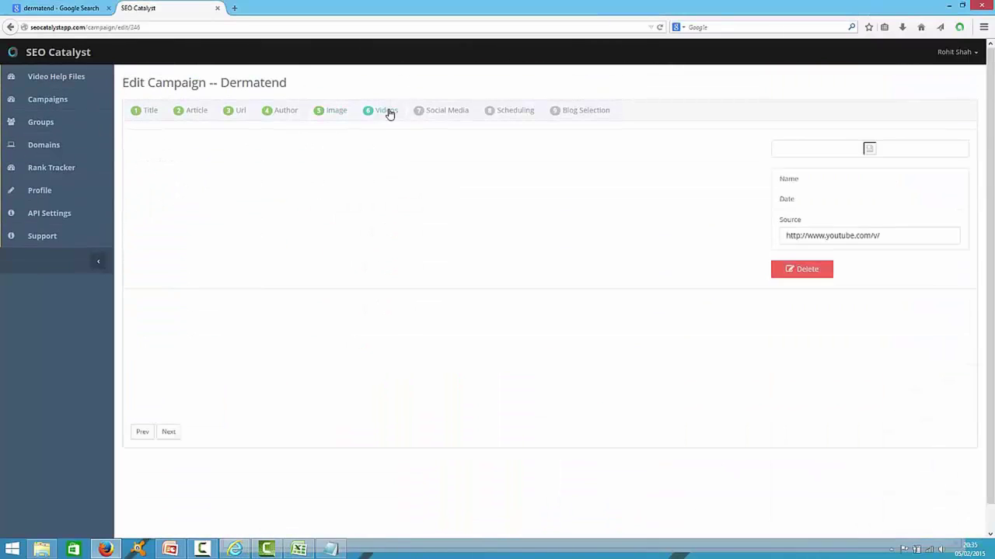
Search YouTube for "beautiful skin" within the campaign's video settings.
scroll(261, 334, "down", 1)
left_click(233, 335)
type("beautiful skin")
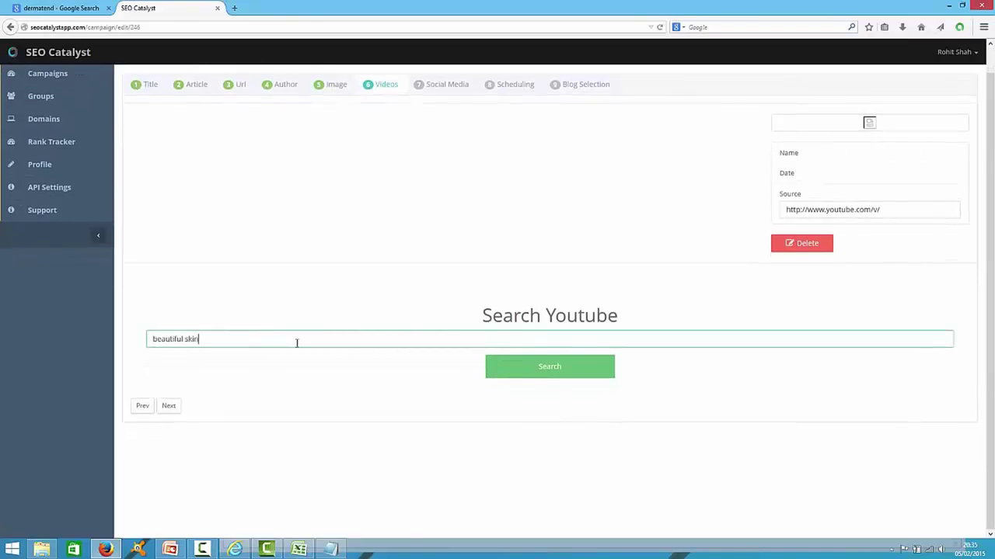
left_click(551, 372)
Add five YouTube results to the campaign: the skincare routine, 3 steps, fruit, 5 tips and face-cream videos.
scroll(481, 311, "down", 2)
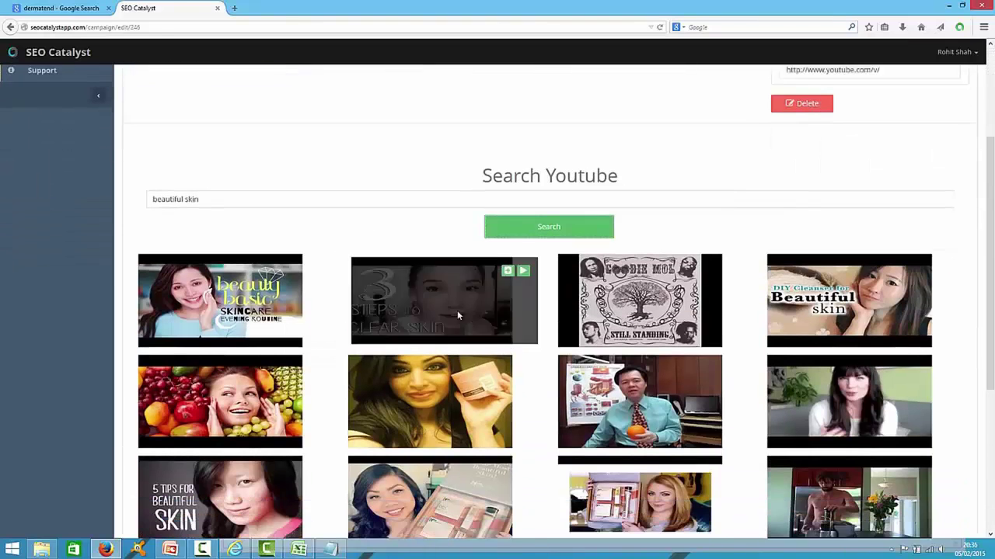
left_click(297, 264)
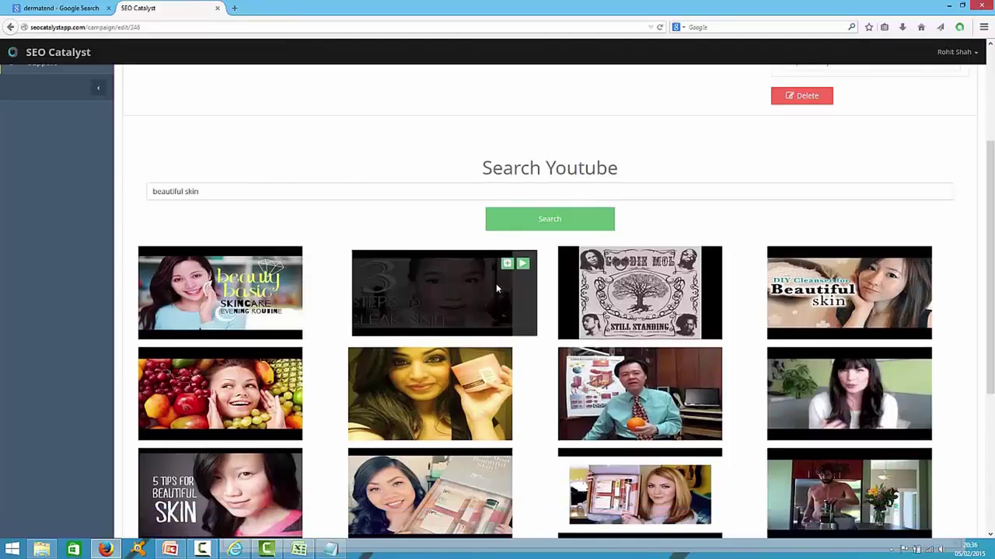
left_click(503, 266)
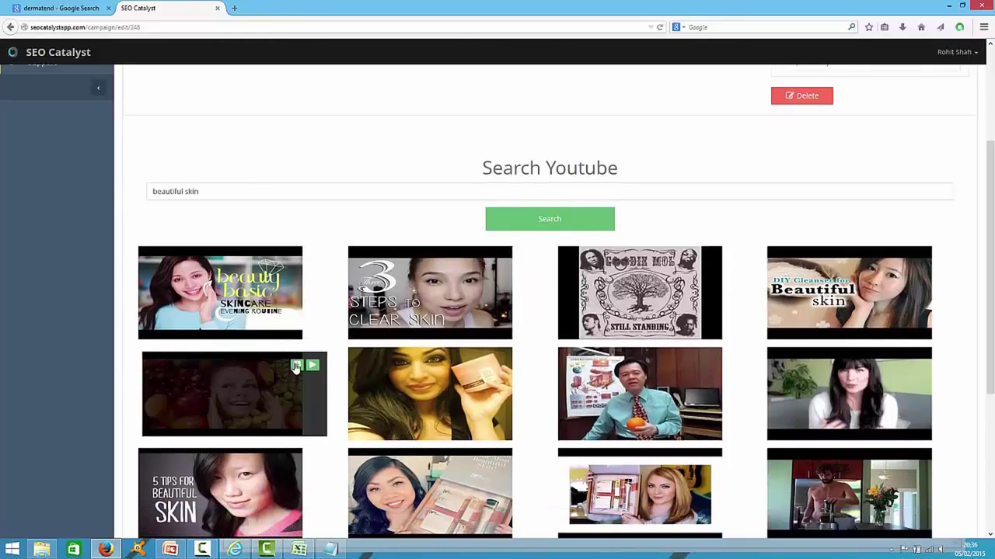
left_click(296, 365)
left_click(295, 466)
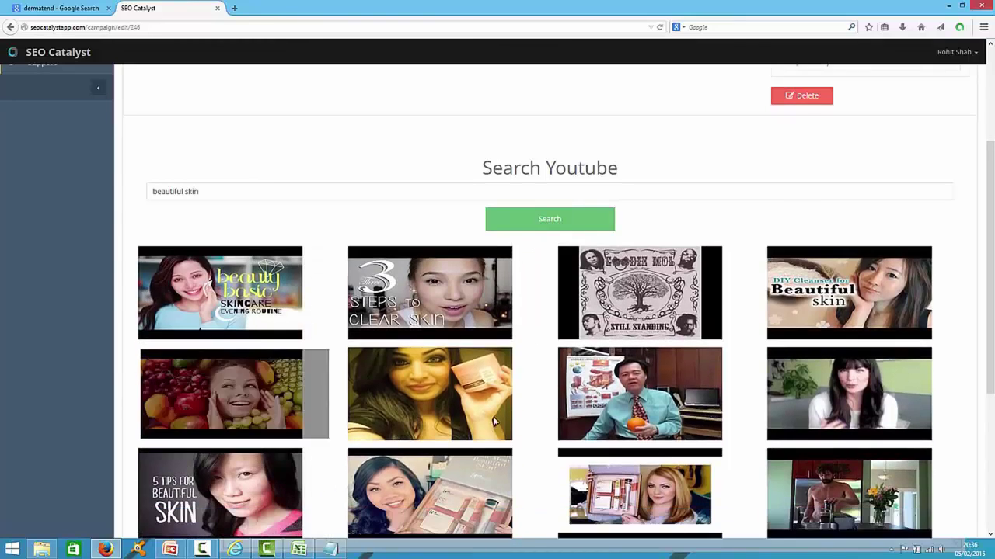
left_click(506, 362)
scroll(474, 345, "up", 5)
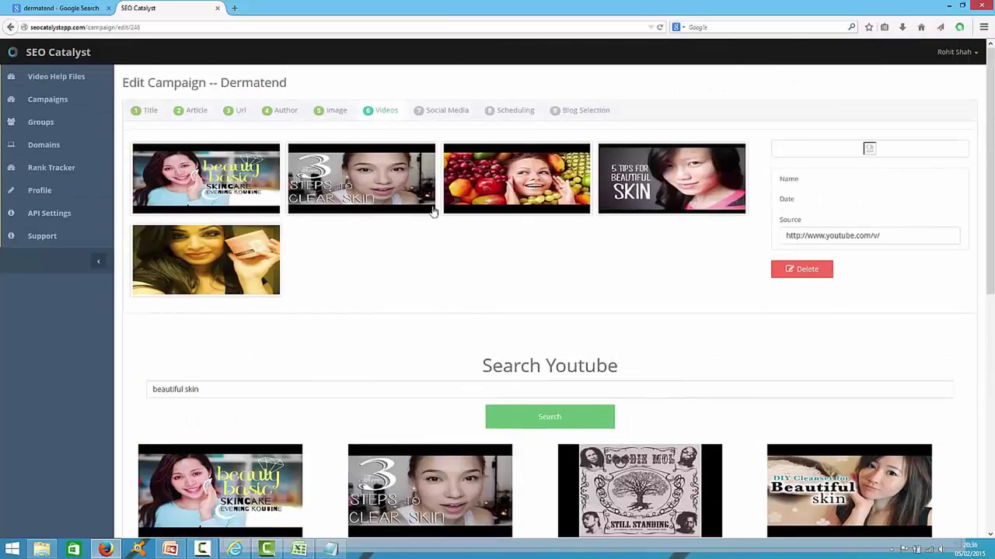
Enable the Reddit and Pinterest buttons in the campaign's social media settings.
left_click(448, 121)
left_click(373, 184)
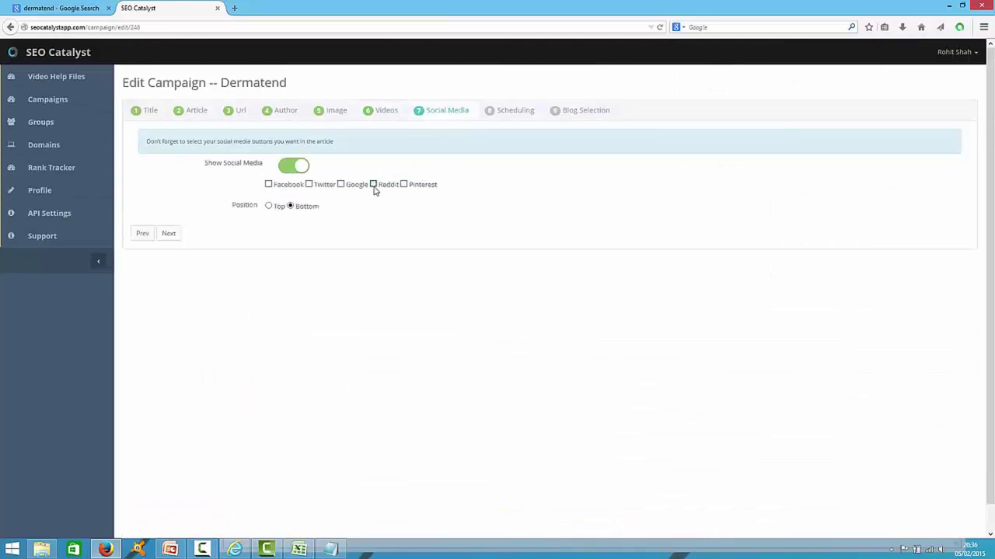
left_click(403, 184)
Proceed past the scheduling settings to blog selection and add the Health domain group to the campaign.
left_click(505, 115)
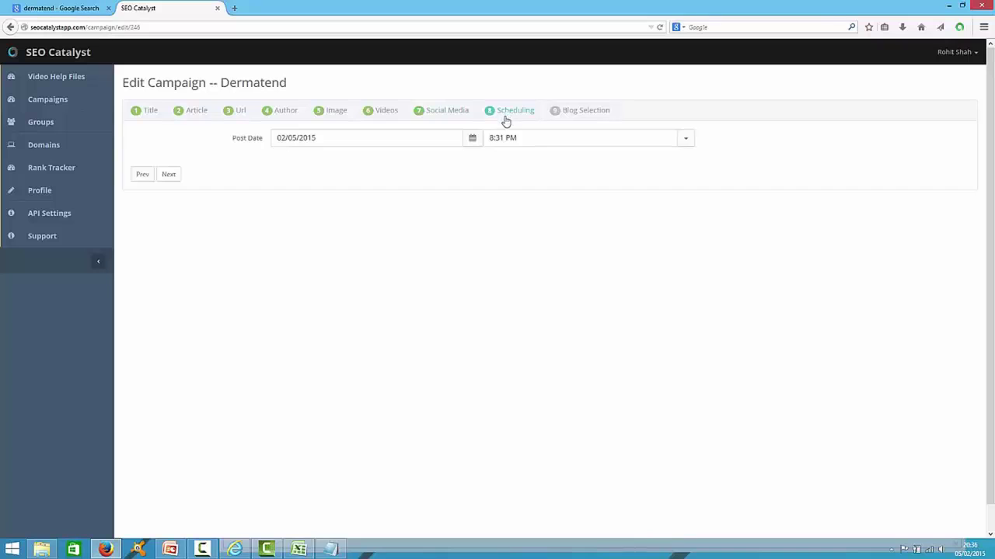
left_click(176, 177)
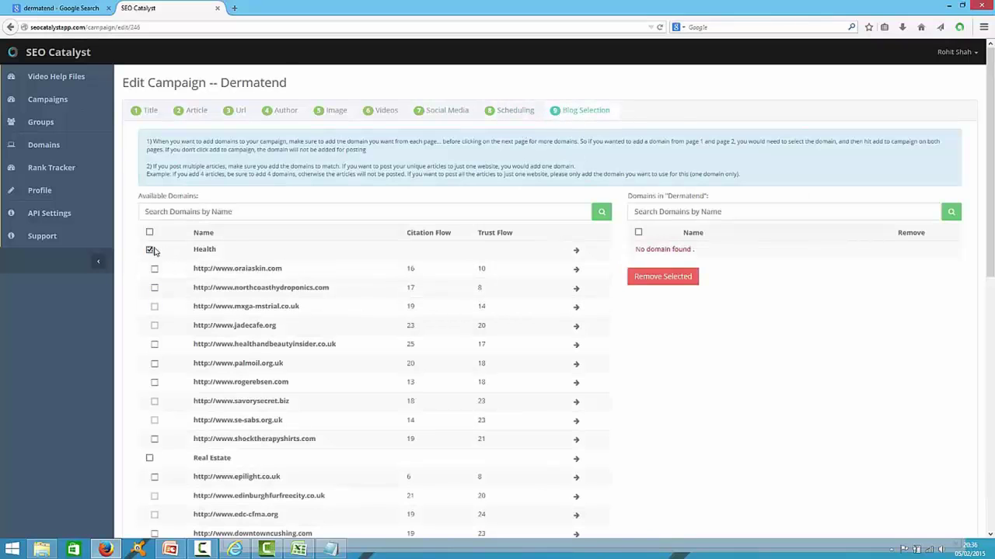
scroll(493, 411, "down", 10)
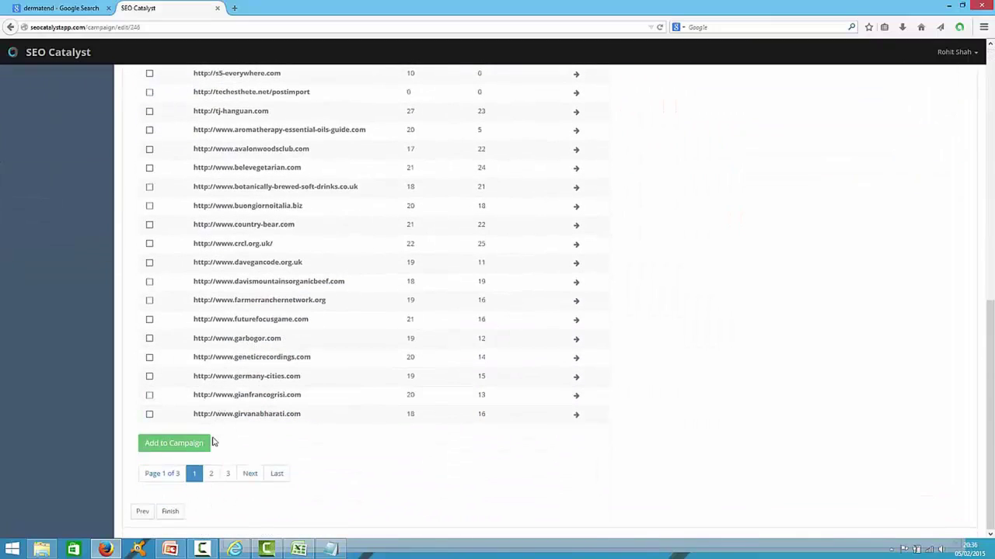
left_click(207, 448)
Pause the running countdown in Internet Explorer and return to the campaign's blog selection.
left_click(235, 549)
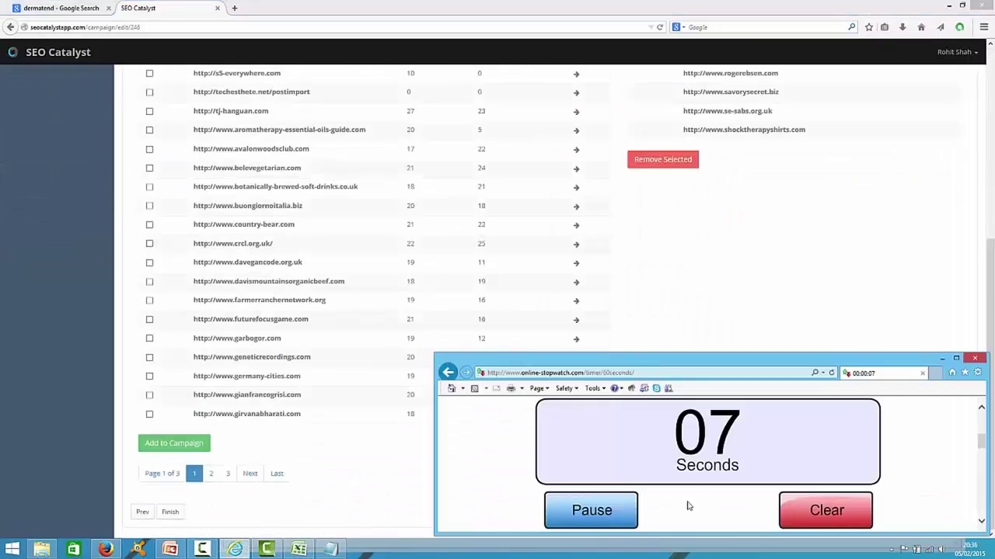
left_click(631, 517)
left_click(870, 244)
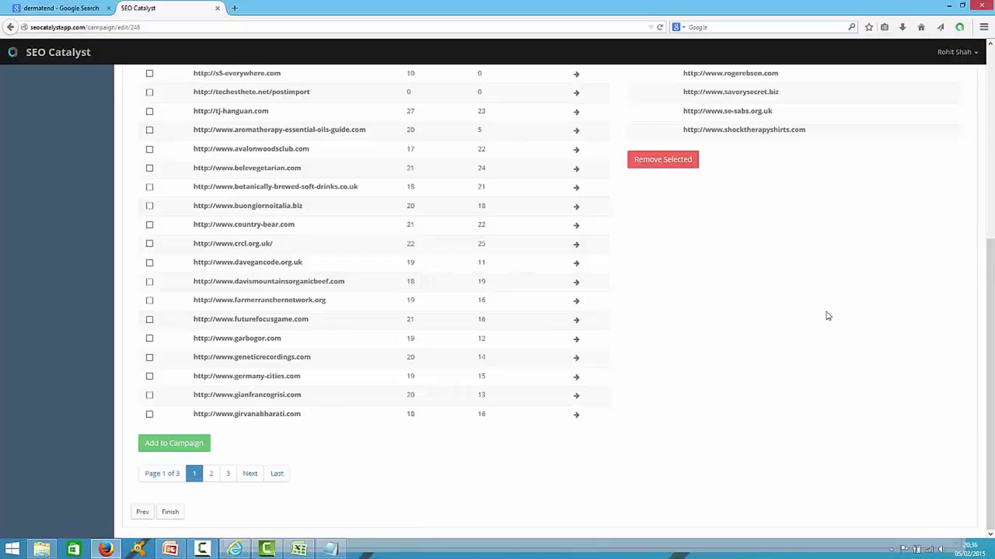
Review the available domains and those assigned to Dermatend, and dismiss the avast! update notification.
scroll(828, 316, "up", 5)
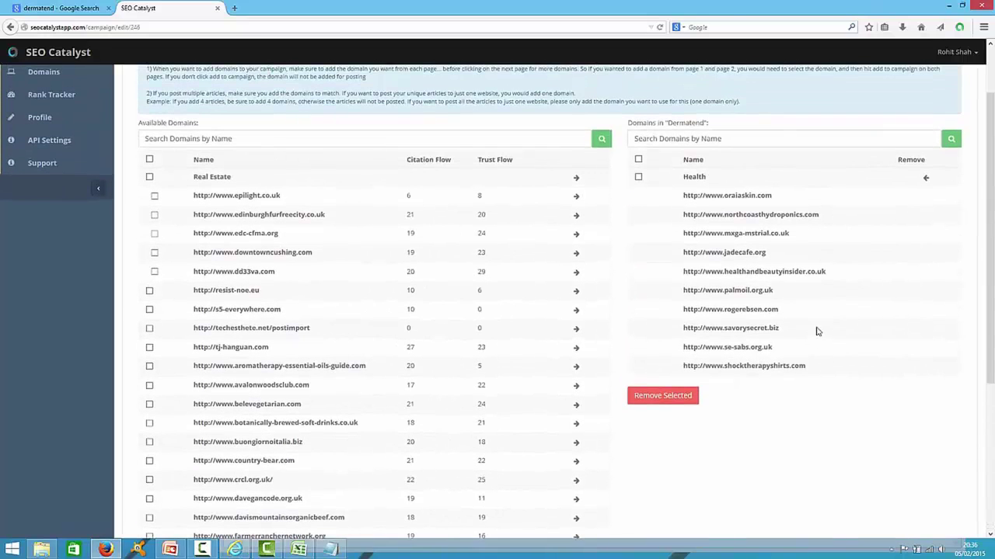
scroll(817, 334, "up", 2)
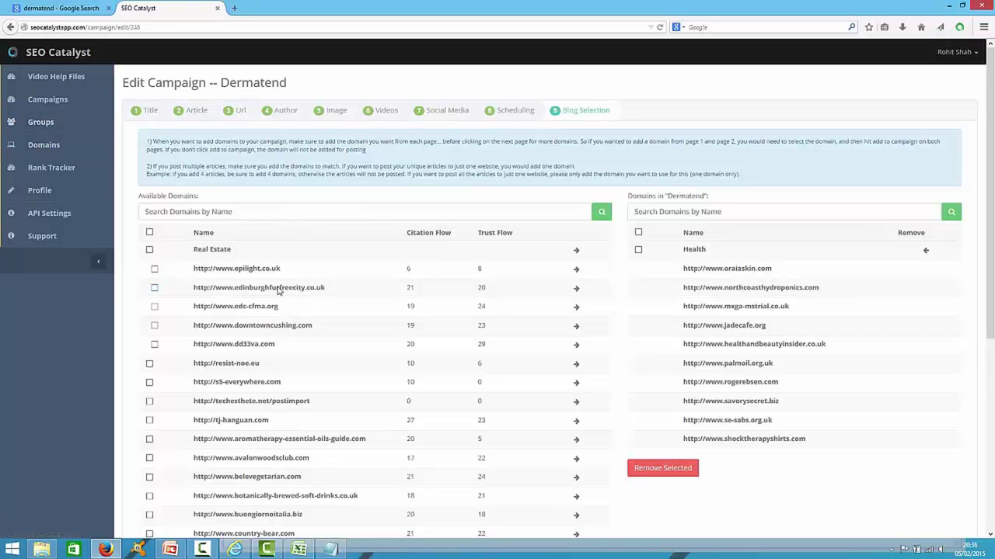
scroll(283, 273, "down", 1)
scroll(282, 268, "down", 2)
scroll(275, 262, "up", 3)
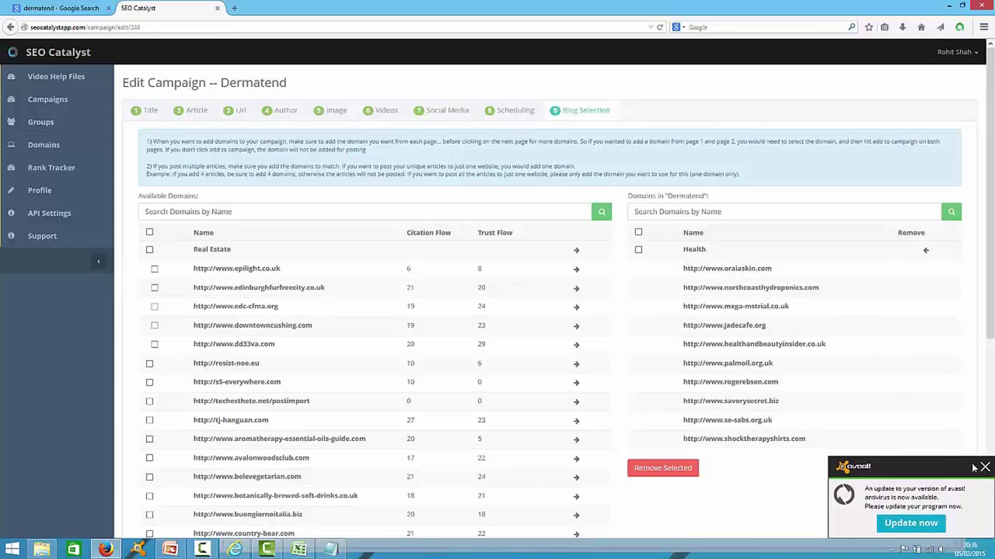
left_click(984, 468)
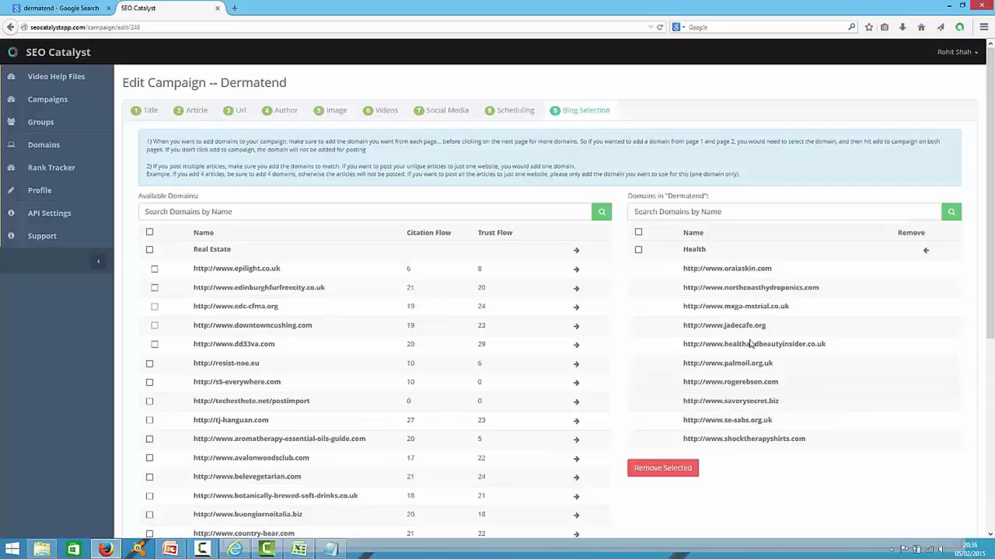
Set the campaign's scheduled post time to 9:00 PM on 02/05/2015.
left_click(512, 114)
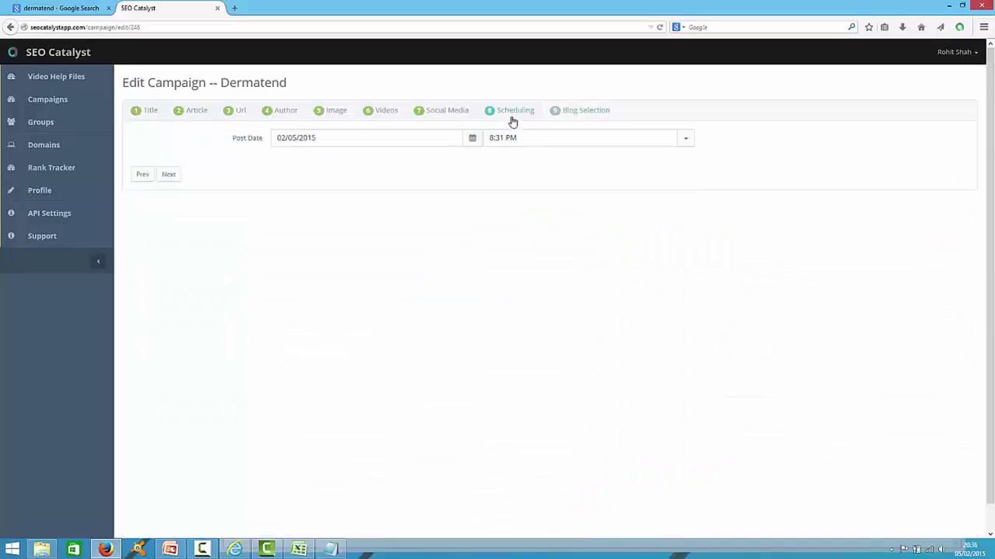
left_click(690, 144)
scroll(591, 272, "down", 5)
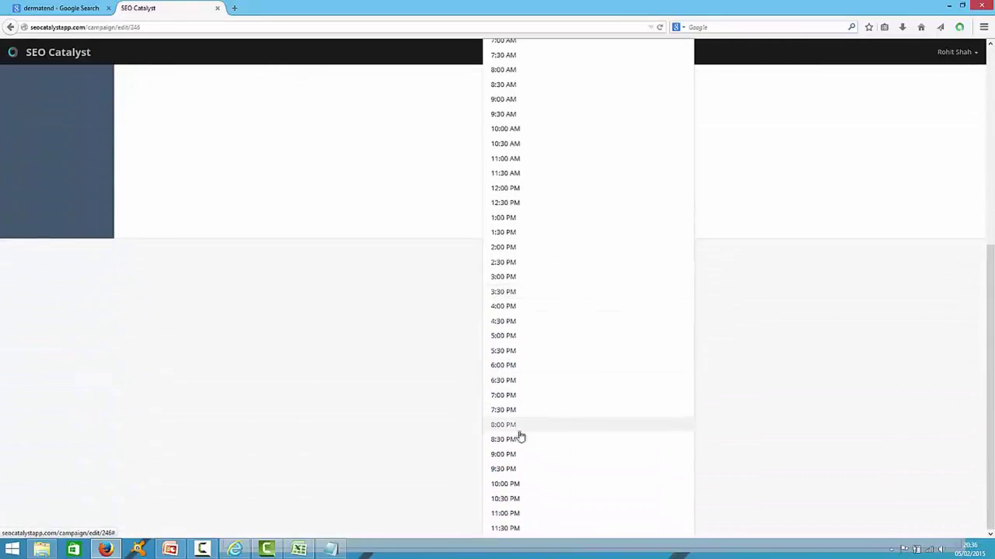
left_click(509, 454)
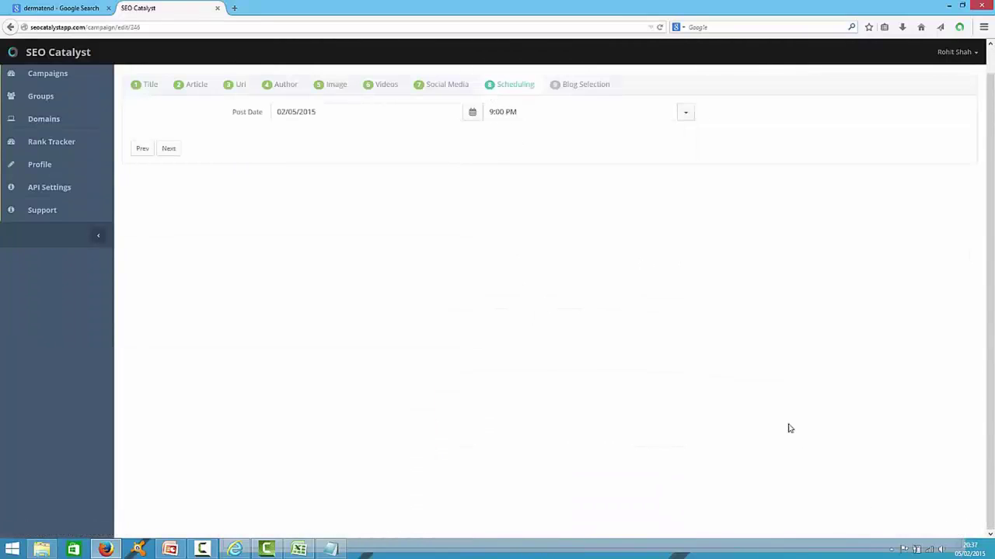
scroll(633, 293, "up", 1)
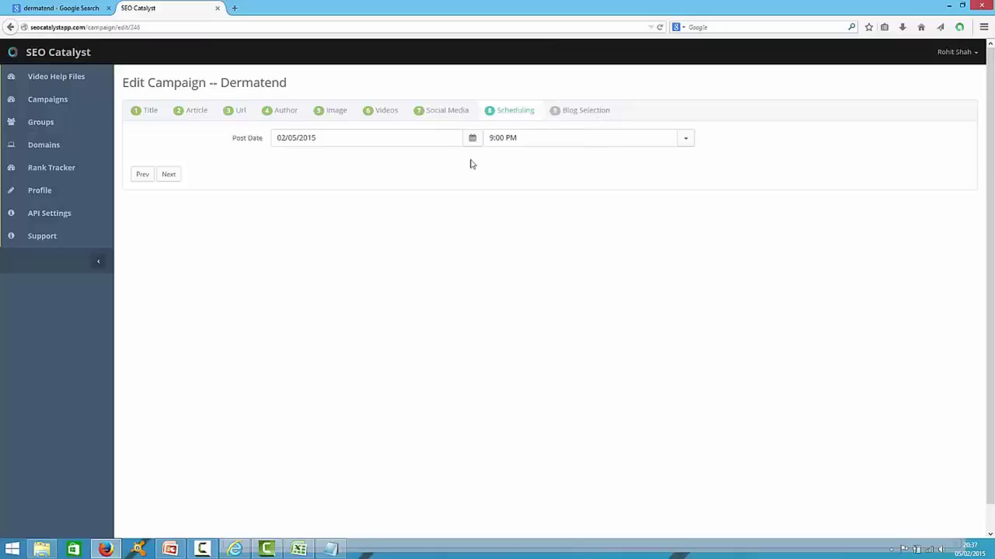
Continue to the blog selection, recheck the assigned domains and finish the campaign.
left_click(175, 181)
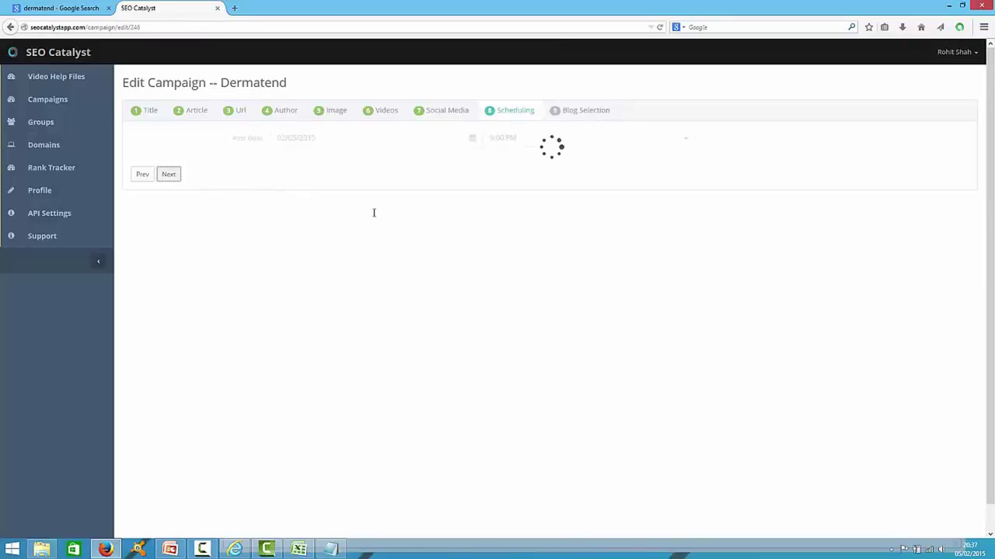
scroll(625, 314, "down", 5)
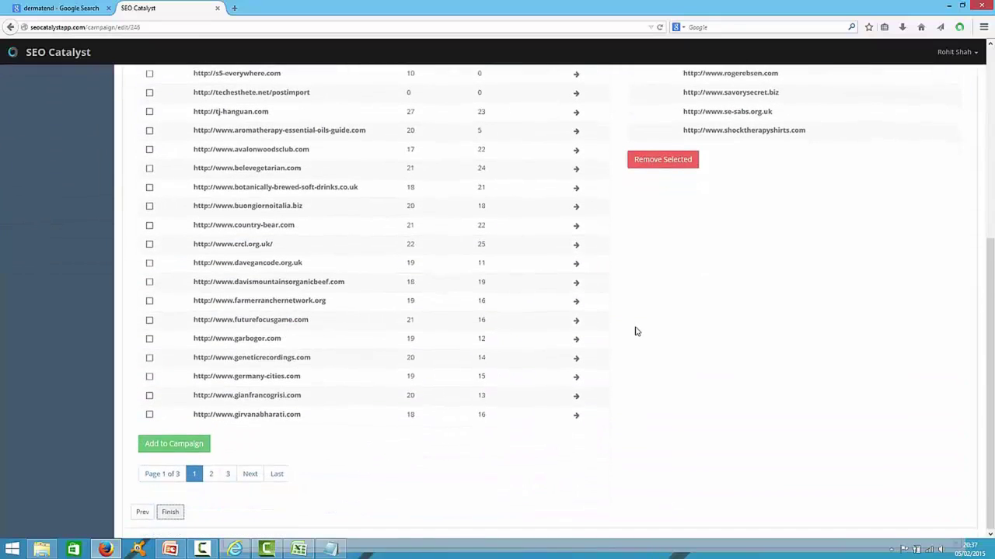
scroll(634, 328, "up", 5)
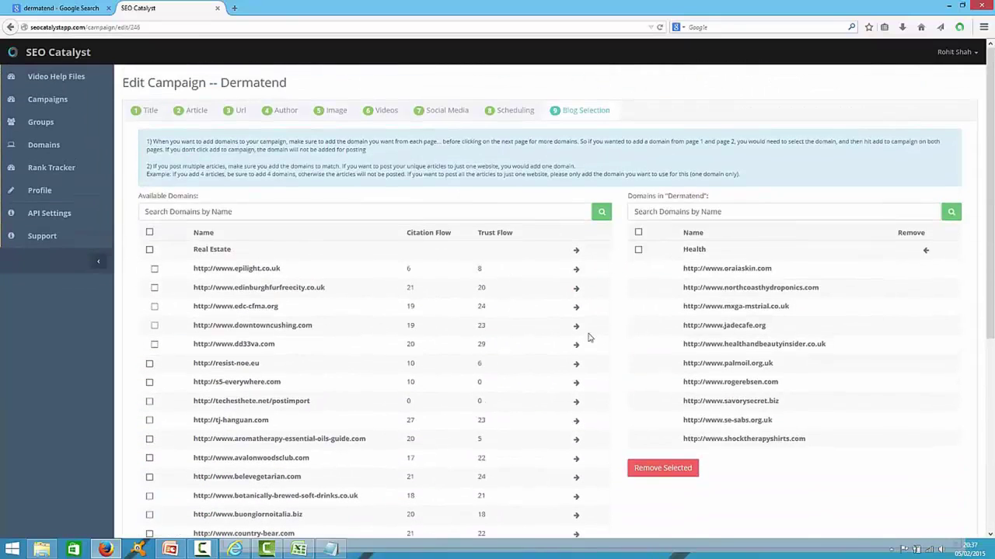
scroll(589, 337, "down", 5)
left_click(170, 512)
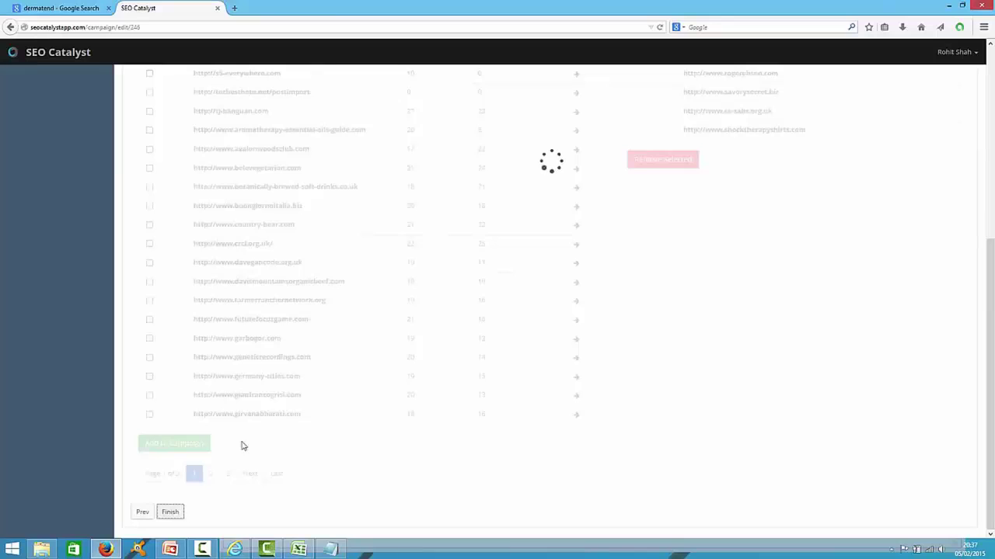
Check the remaining time on the paused countdown in Internet Explorer and minimize its window.
left_click(234, 549)
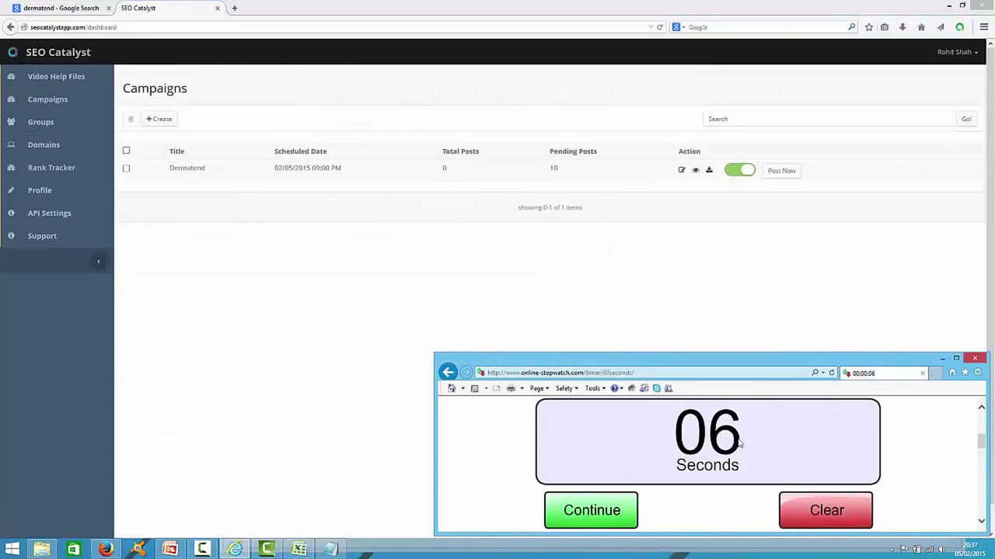
left_click(942, 358)
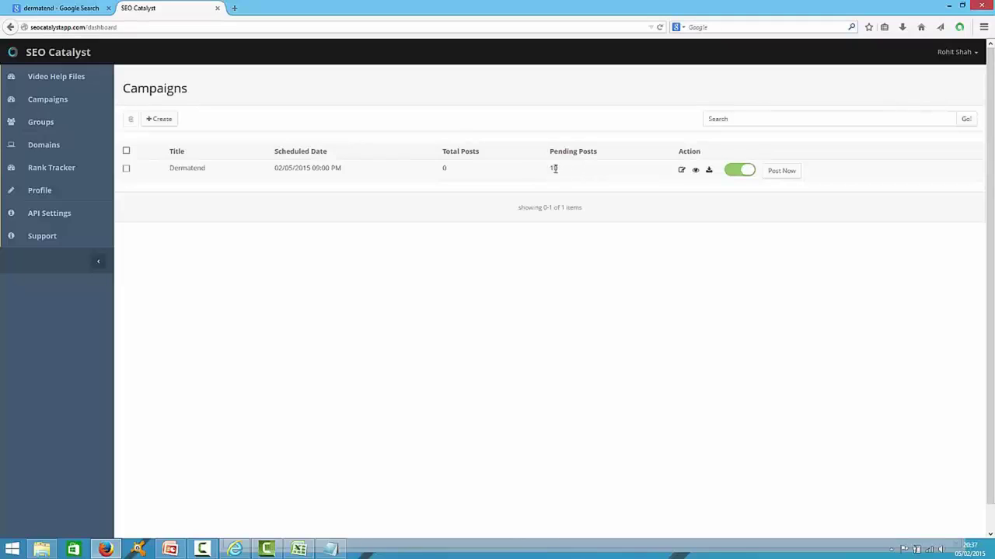
Compare the Google results for "dermatend", including the moleremover.org review, with the Dermatend entry in the Campaigns list.
left_click(101, 10)
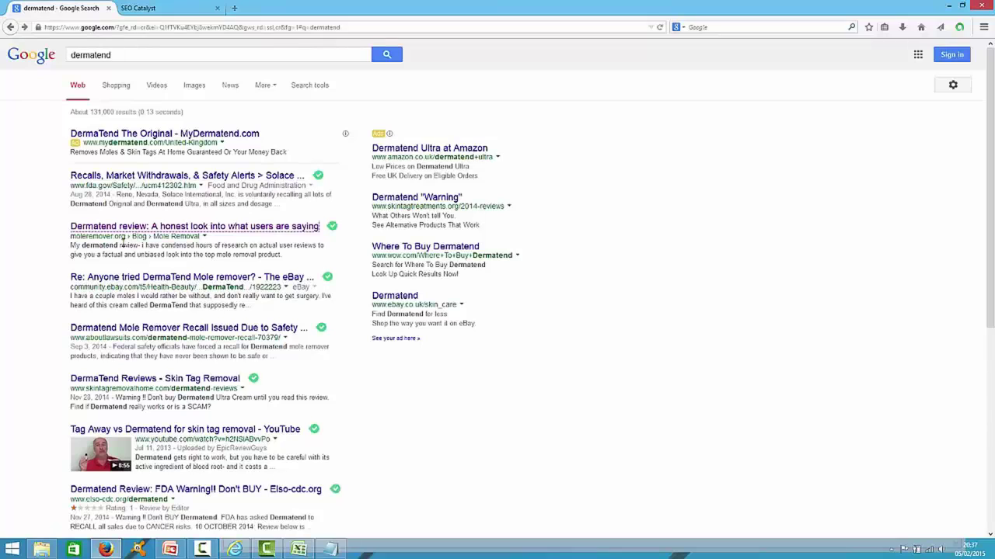
left_click(168, 8)
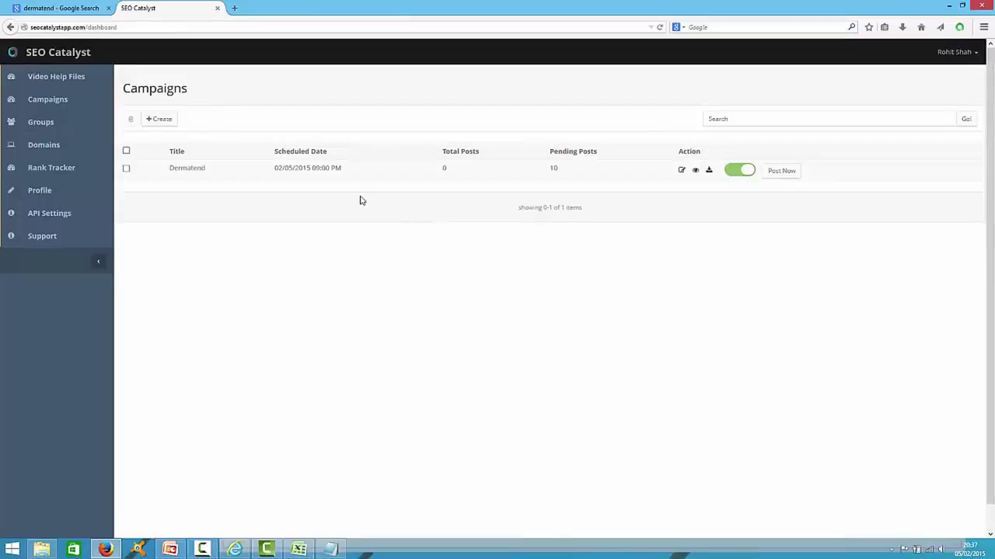
left_click(101, 9)
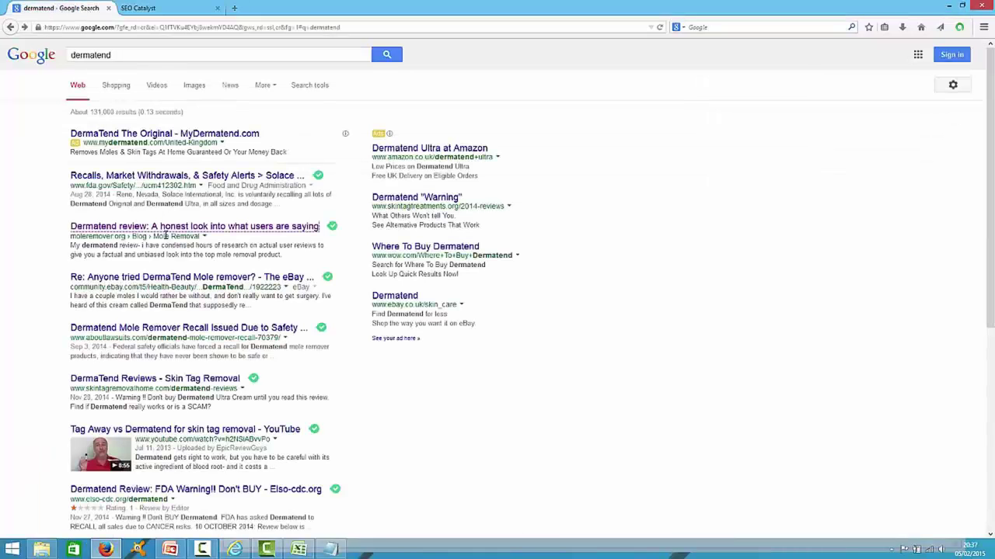
left_click(158, 9)
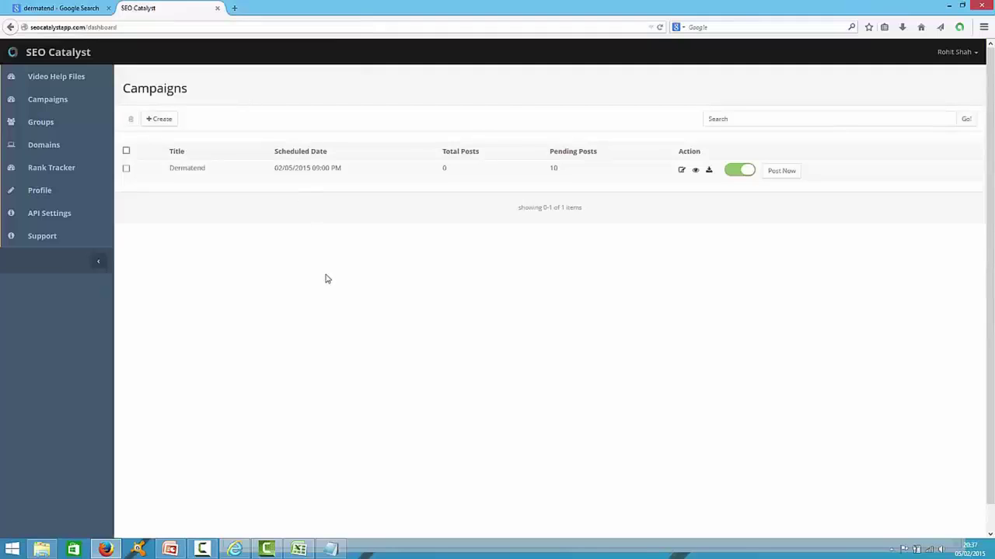